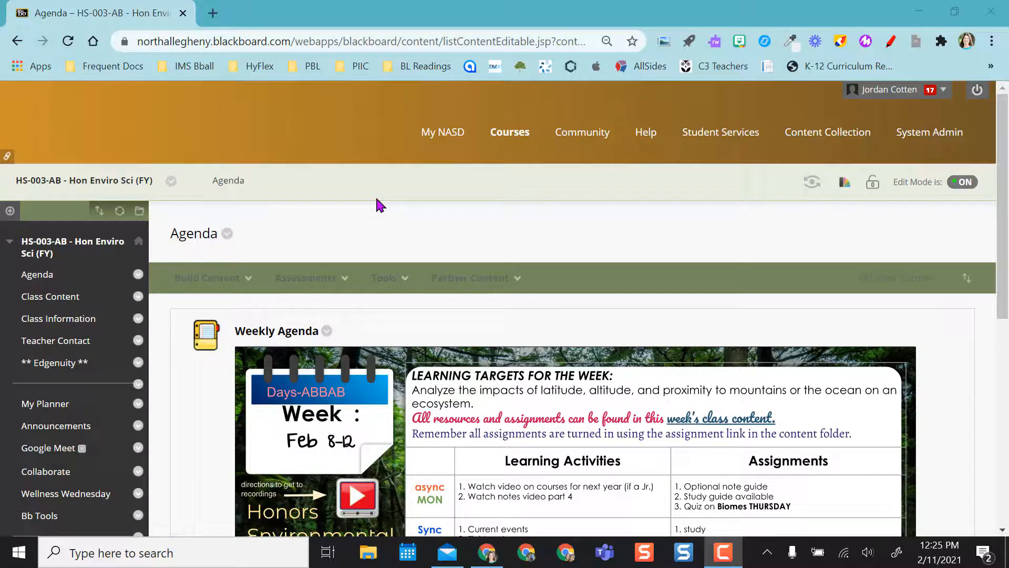
Open the course's Full Grade Center and go to its Grading Periods management page.
scroll(90, 361, "down", 3)
scroll(90, 361, "down", 5)
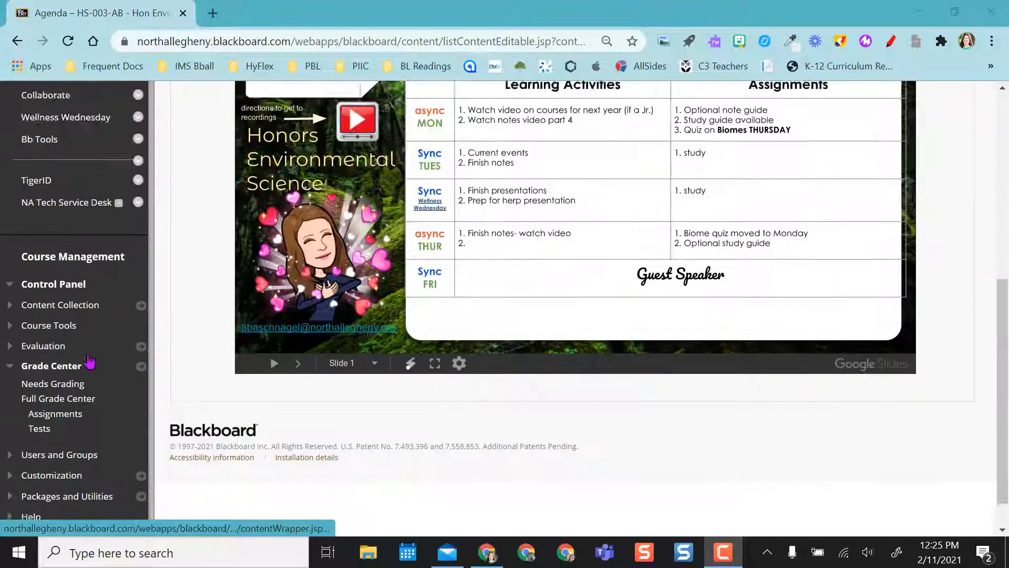
left_click(68, 355)
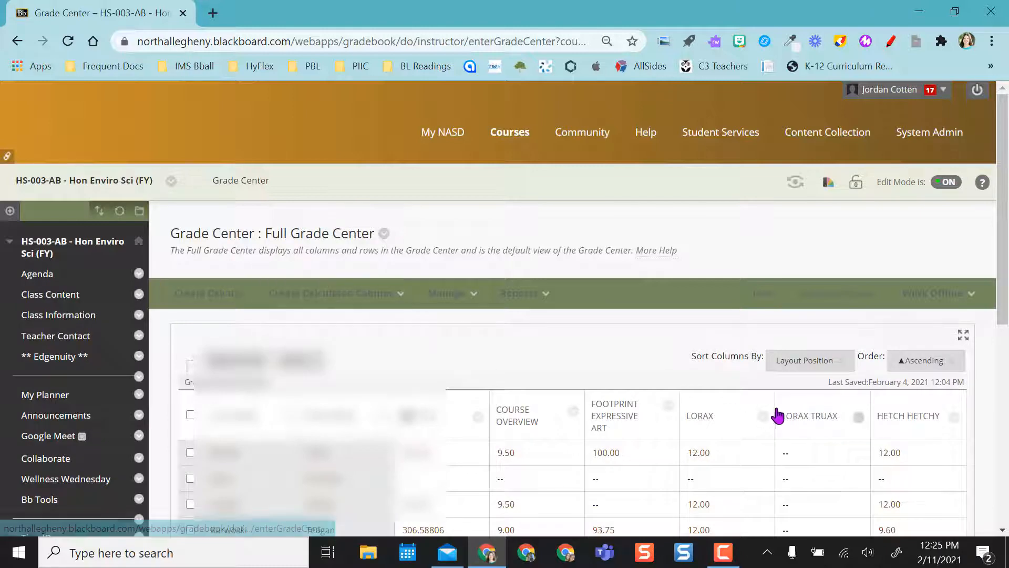
left_click_drag(1005, 240, 1007, 325)
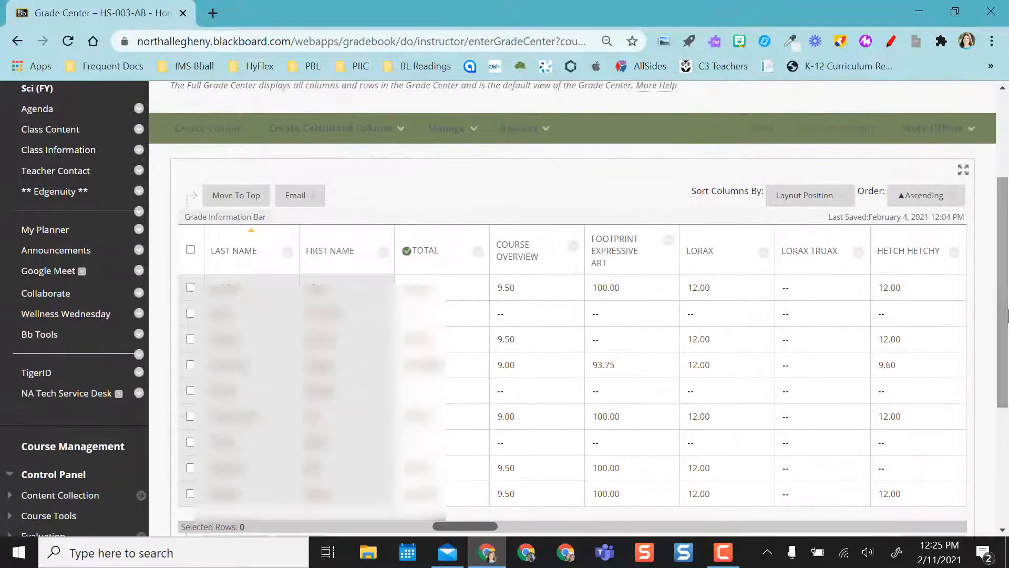
left_click(470, 132)
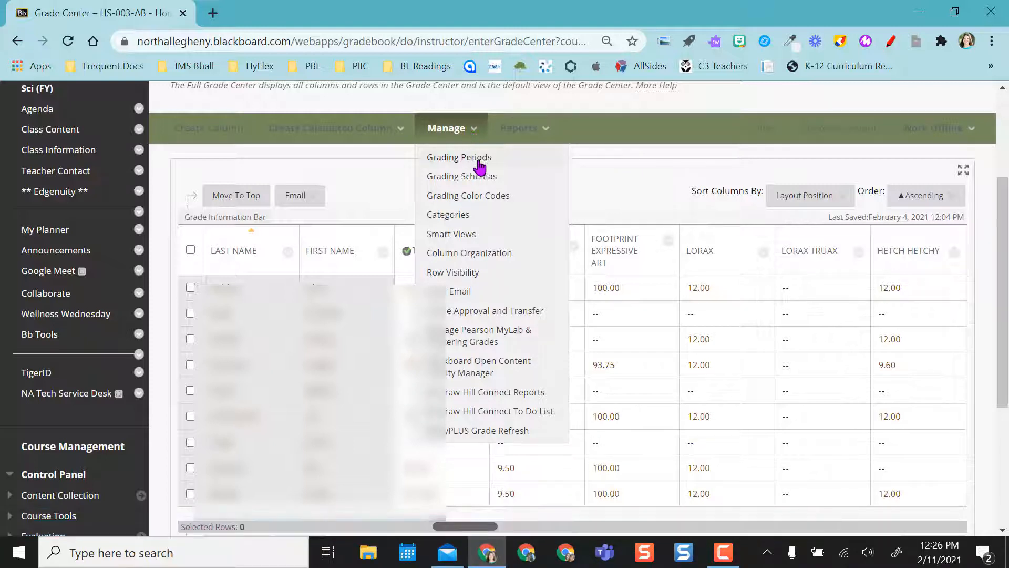
left_click(511, 157)
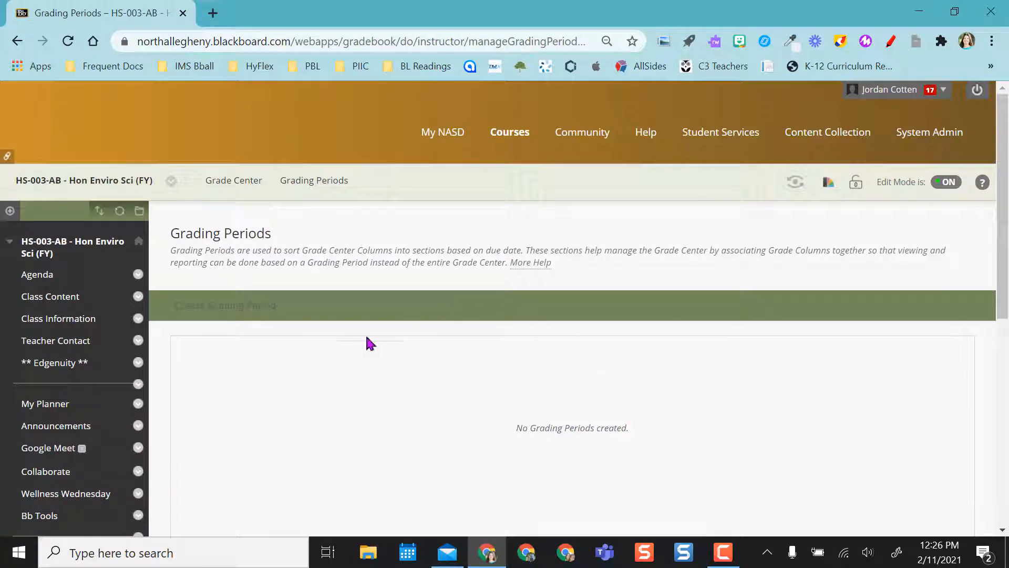
Create a grading period named Quarter 1, leaving its dates set to None.
left_click(225, 306)
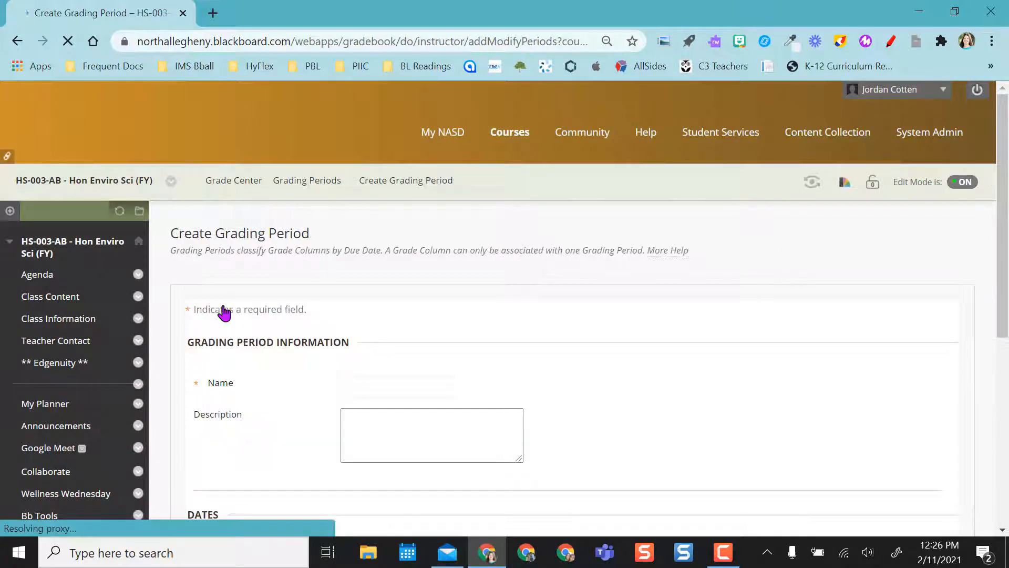
type("Quar")
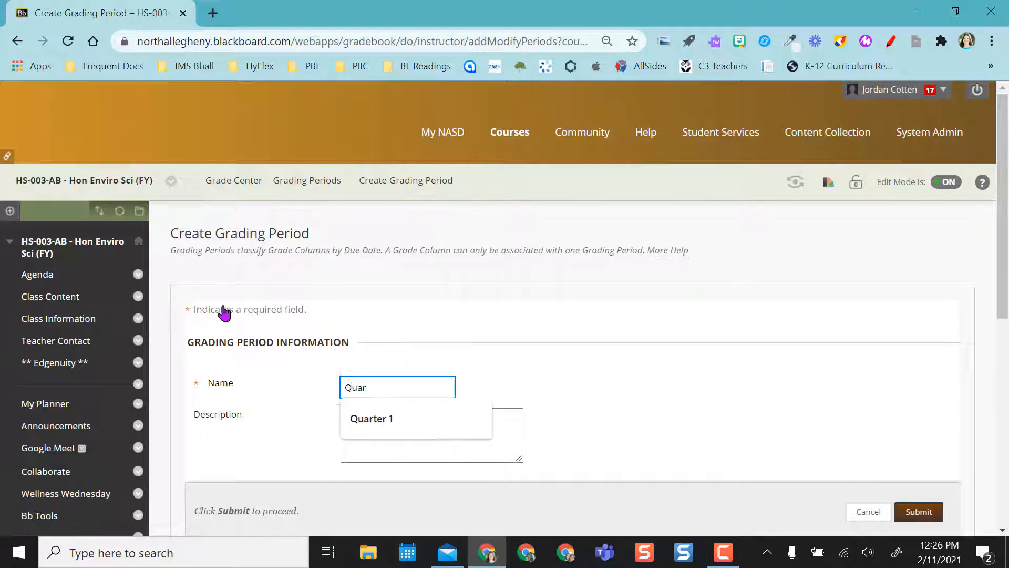
type("ter 1")
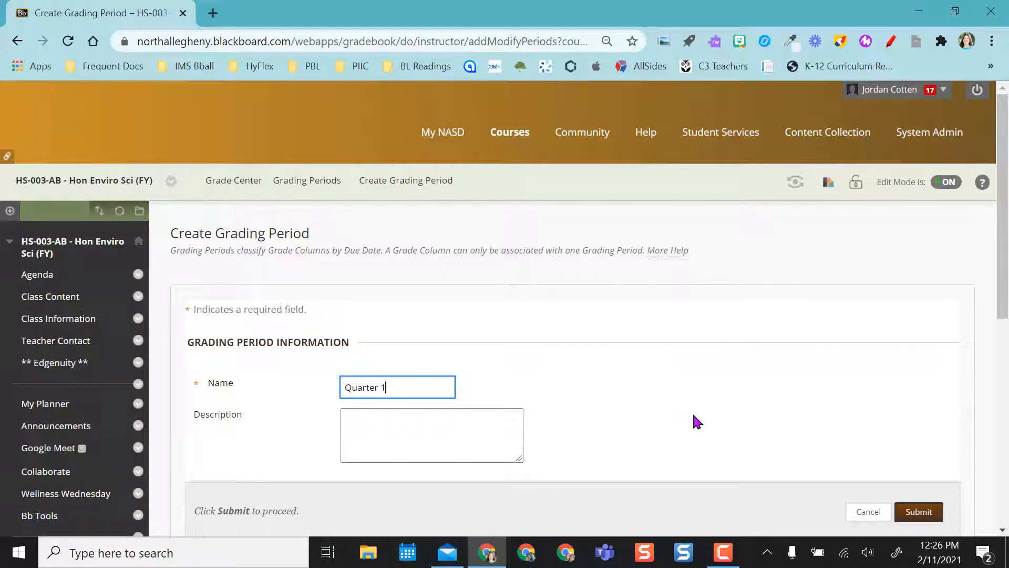
left_click(694, 416)
left_click_drag(1004, 257, 1004, 421)
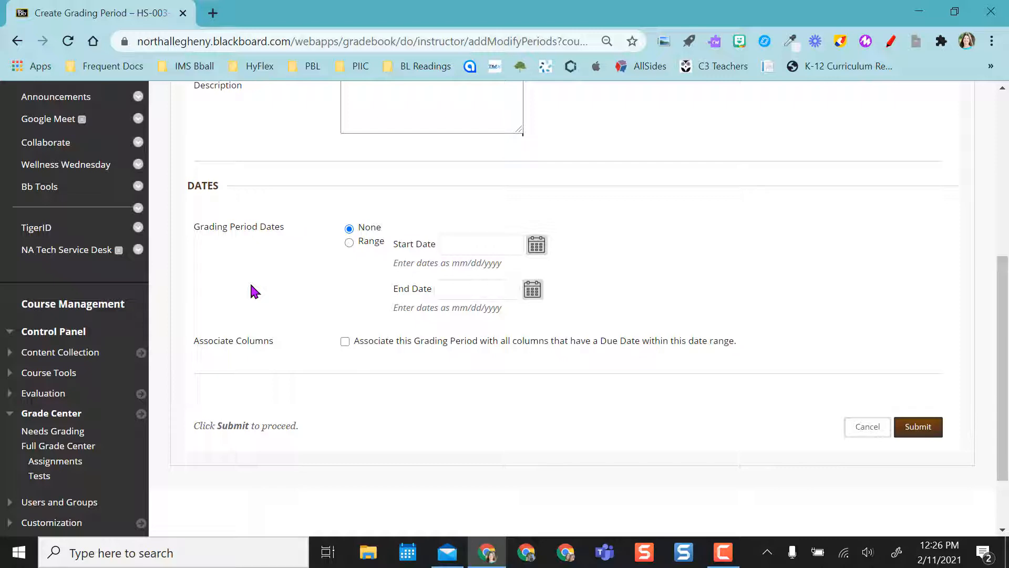
left_click(918, 428)
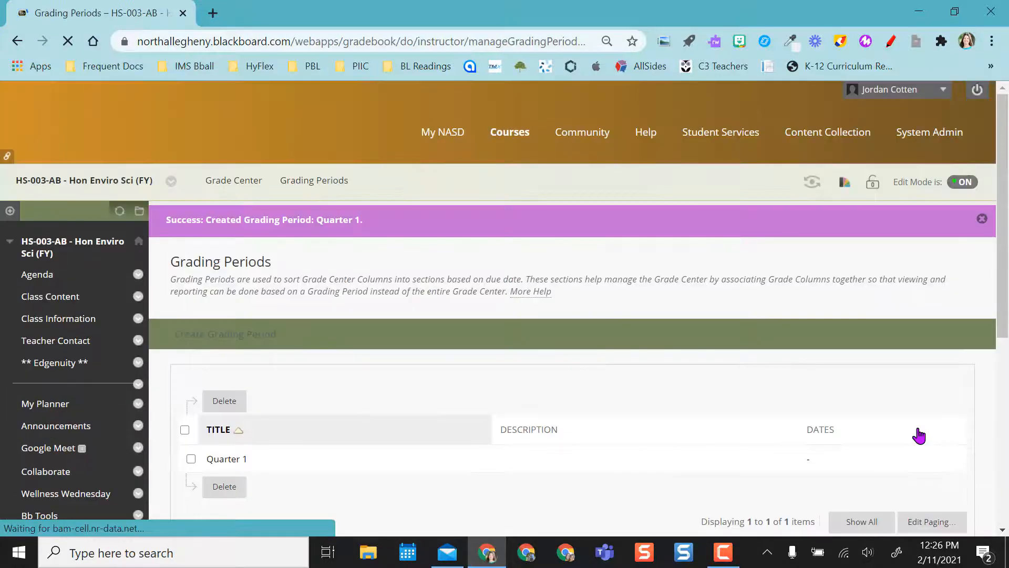
Create a second grading period named Quarter 2, also with its dates left at None.
left_click(254, 341)
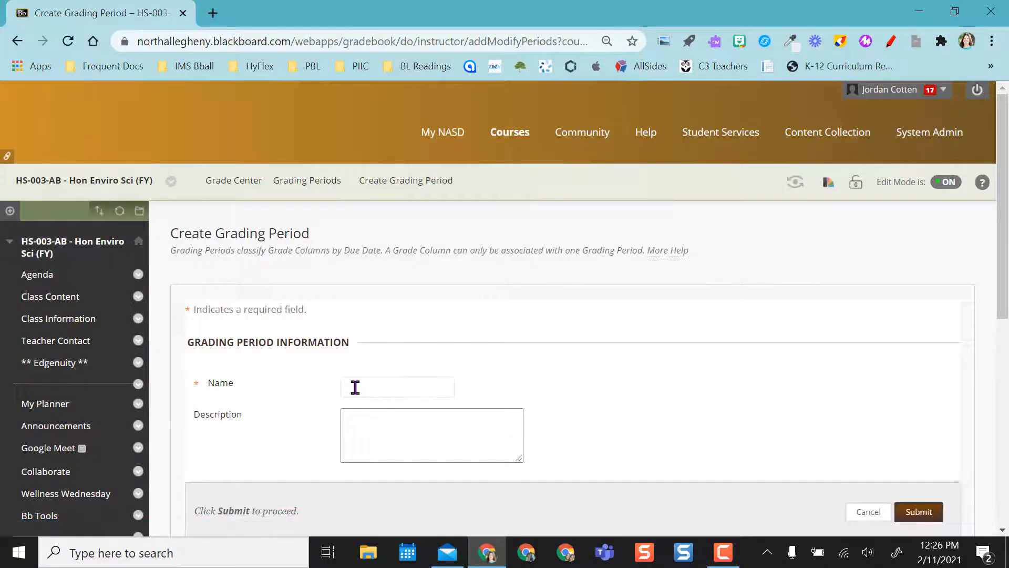
left_click(355, 387)
type("Quarter 2")
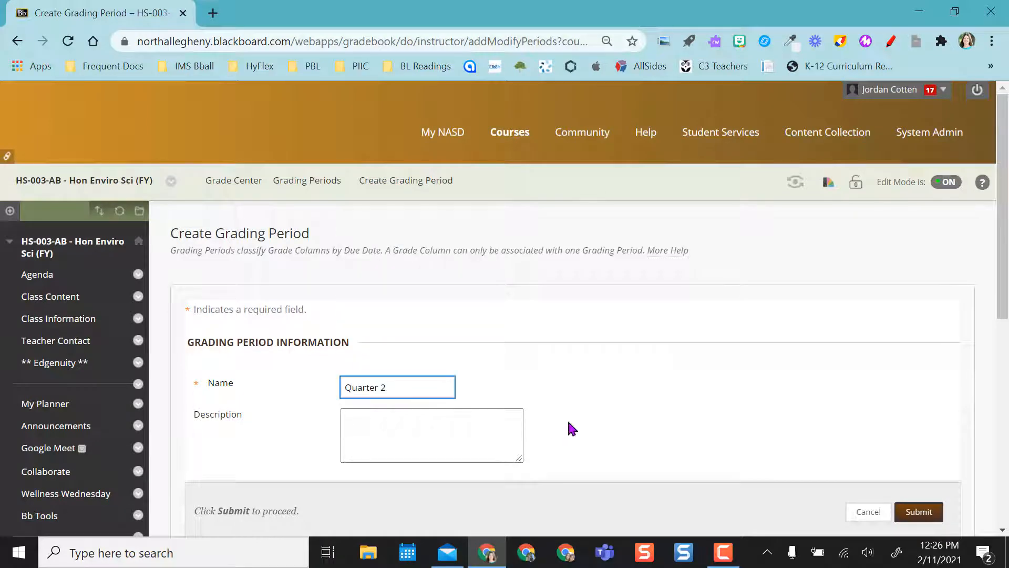
scroll(594, 416, "down", 6)
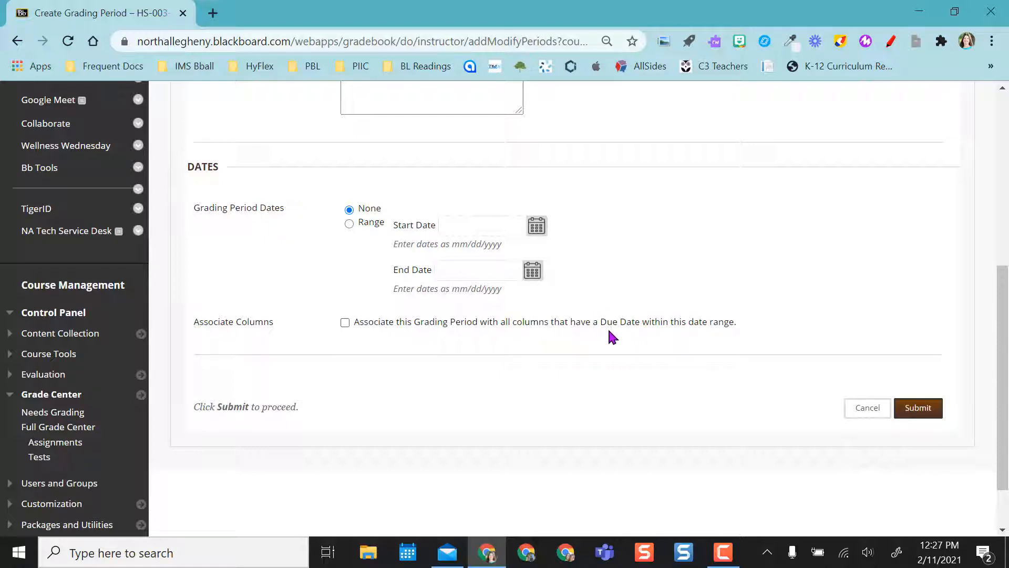
left_click(915, 411)
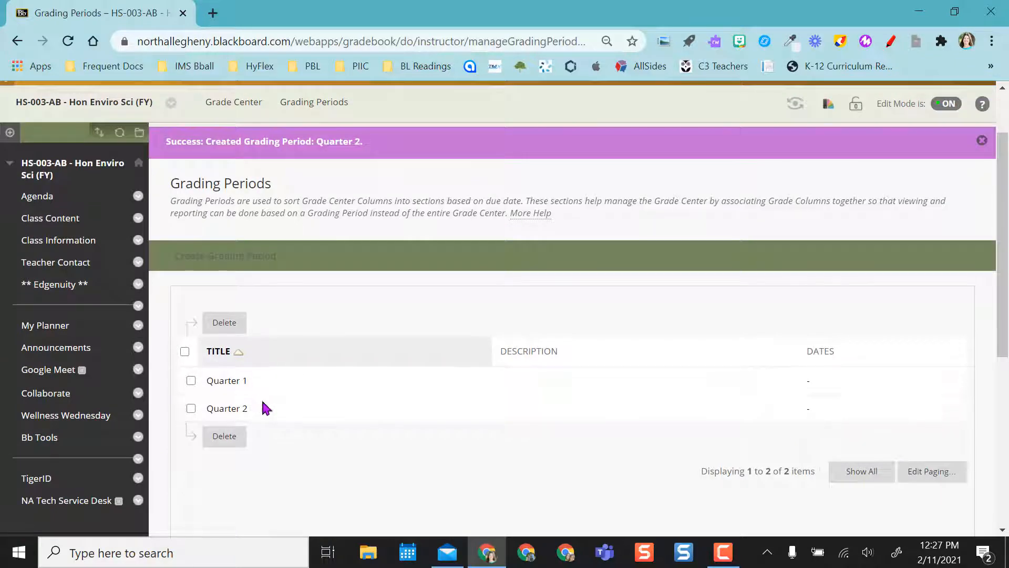
Return to the Grade Center and open the Column Organization page.
scroll(273, 408, "up", 2)
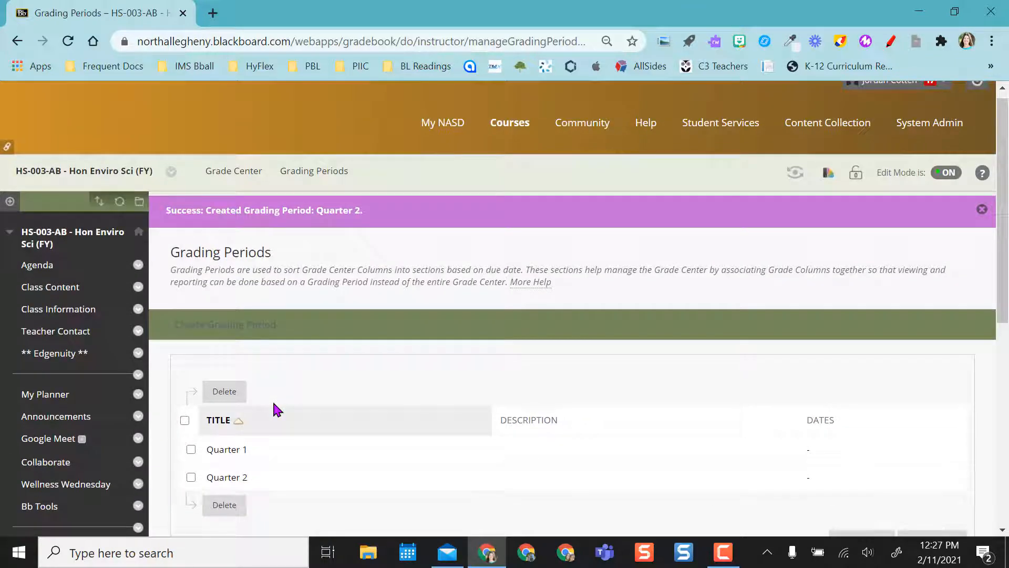
left_click(237, 172)
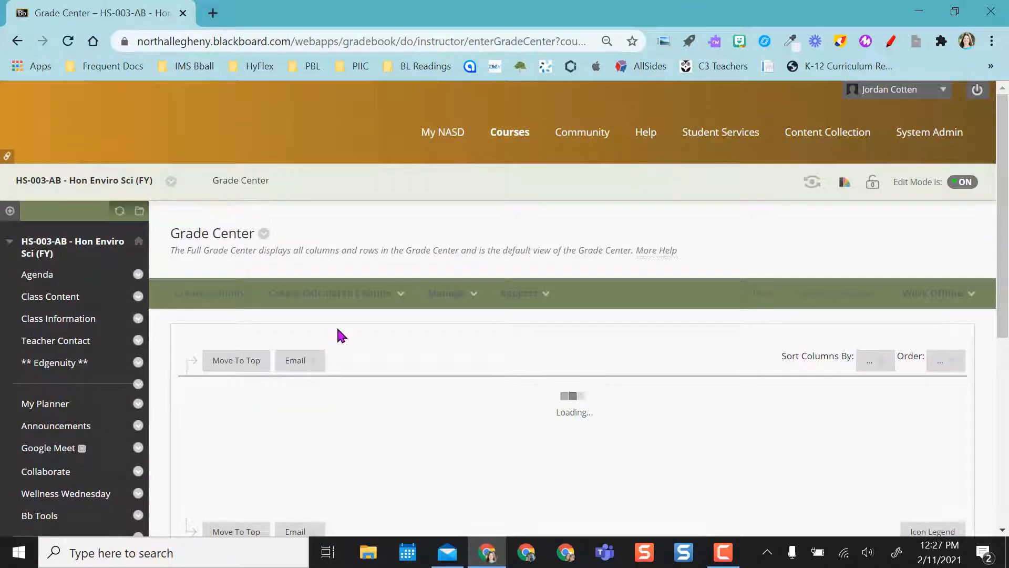
left_click(467, 179)
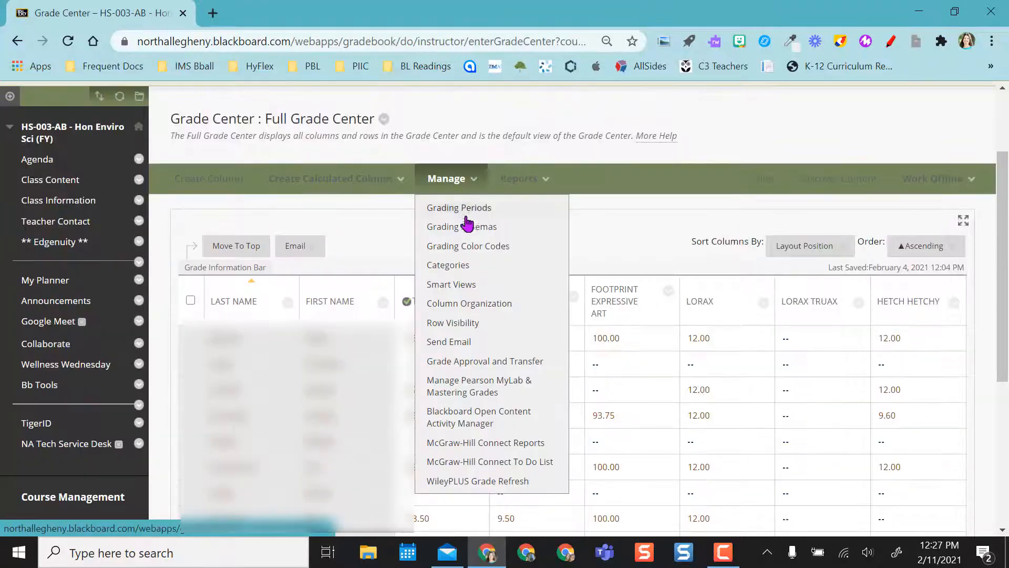
left_click(487, 305)
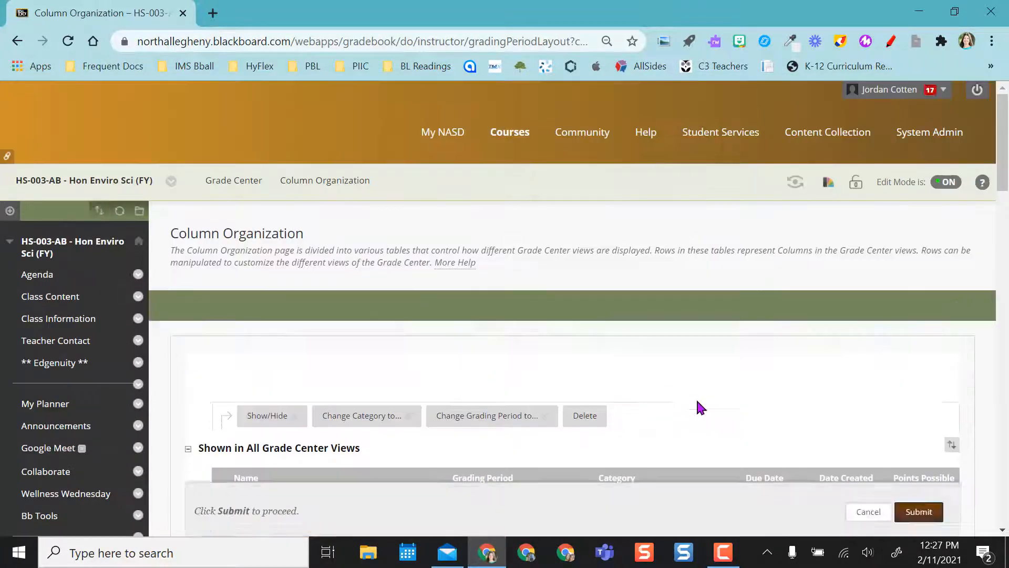
Assign the Take Care, Virtual Cubby/ locker, There's a Hair in My Dirt response and Course Overview columns to the Quarter 1 grading period.
scroll(696, 403, "down", 4)
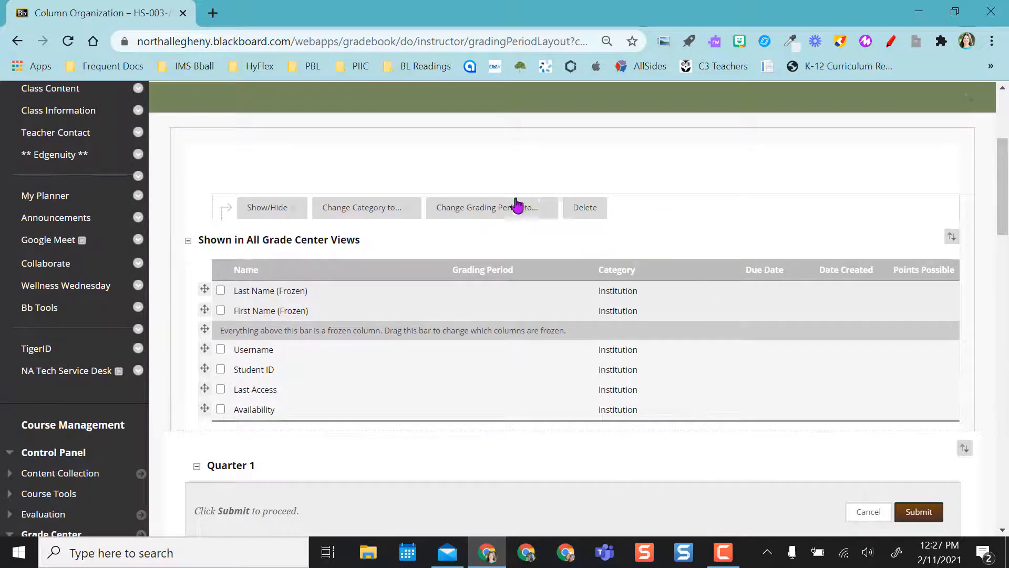
left_click(517, 207)
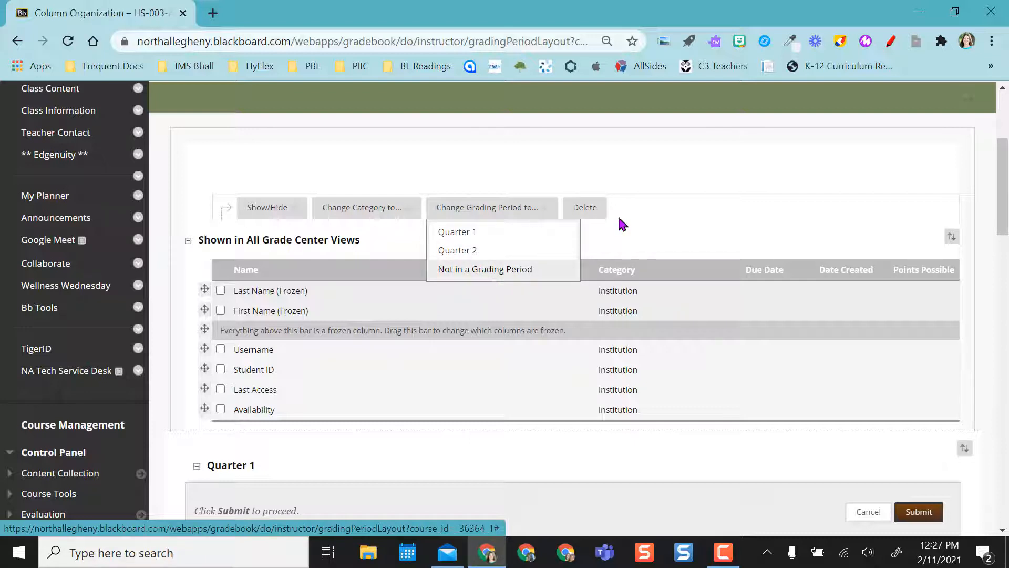
left_click_drag(1007, 198, 1002, 268)
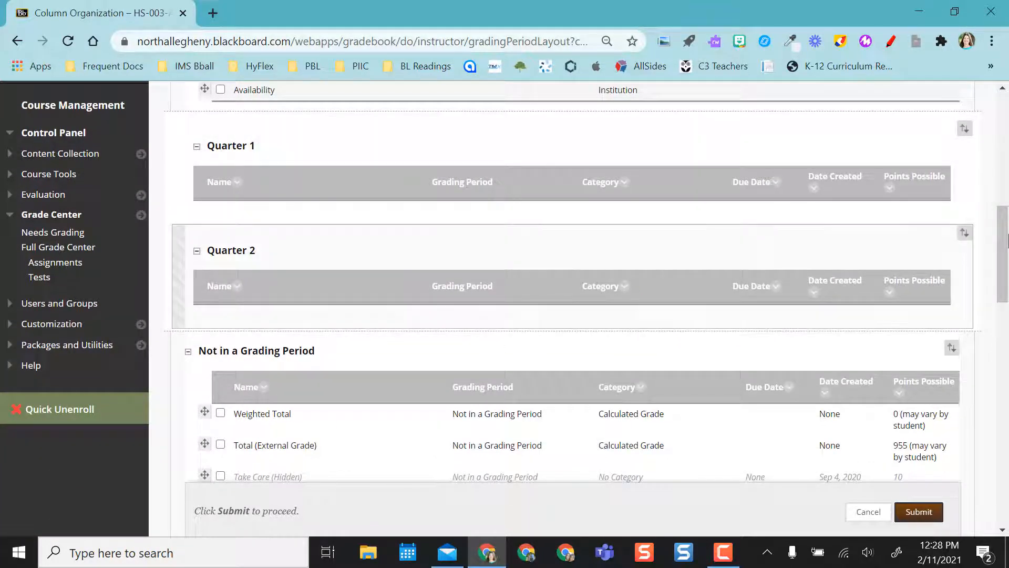
left_click_drag(1004, 255, 1004, 314)
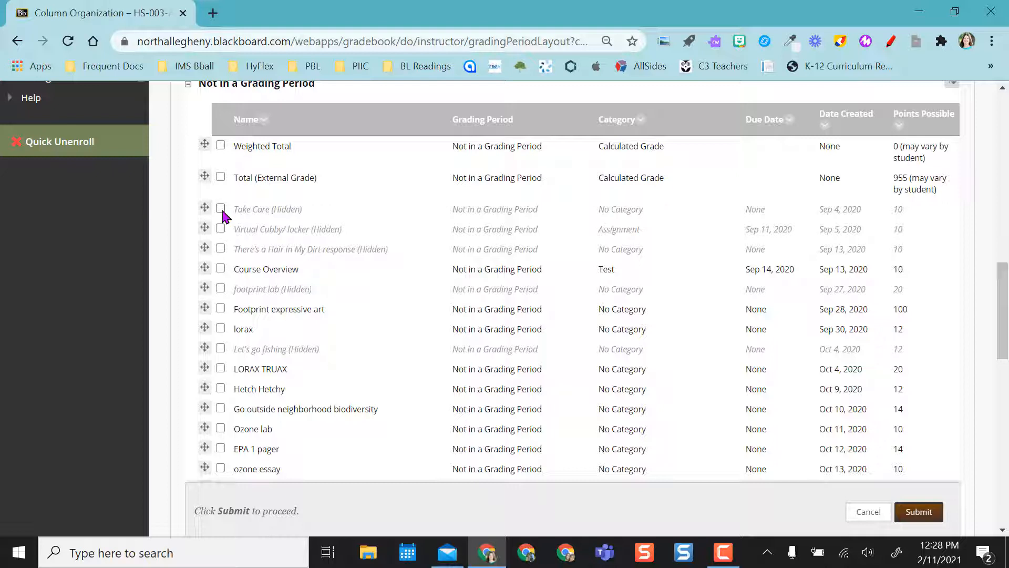
left_click(220, 248)
scroll(220, 270, "up", 10)
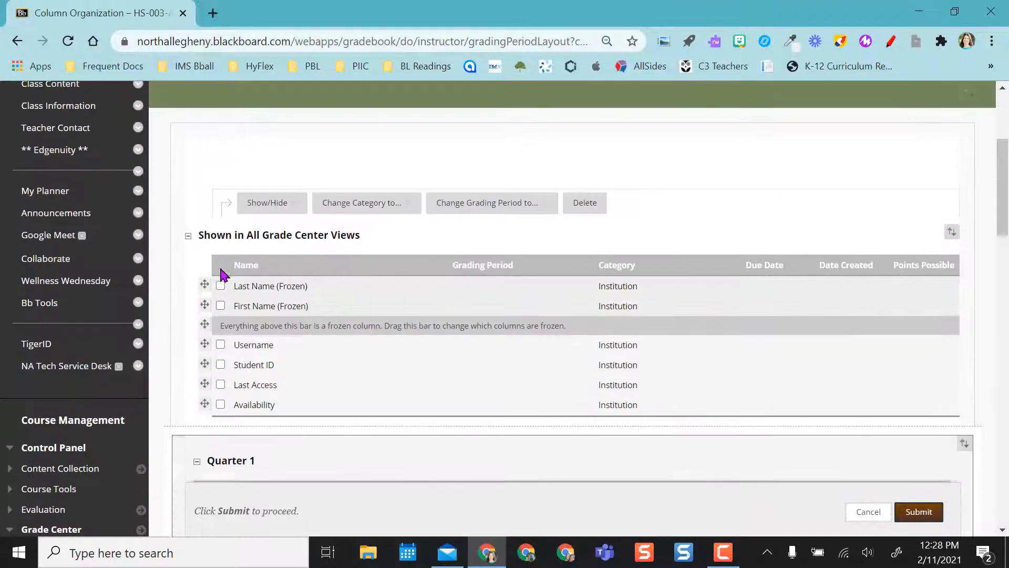
left_click(490, 204)
left_click(471, 229)
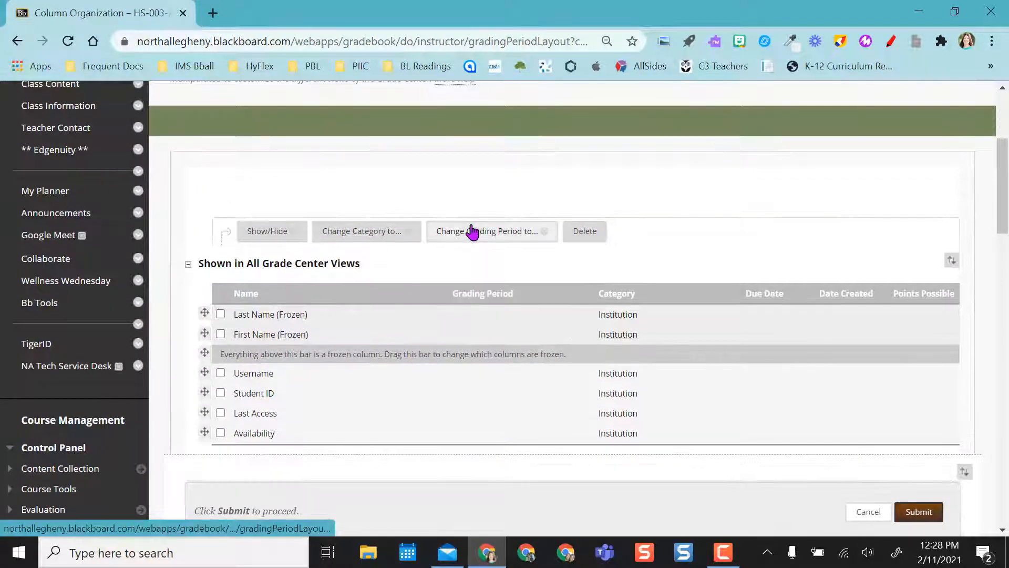
scroll(759, 399, "down", 5)
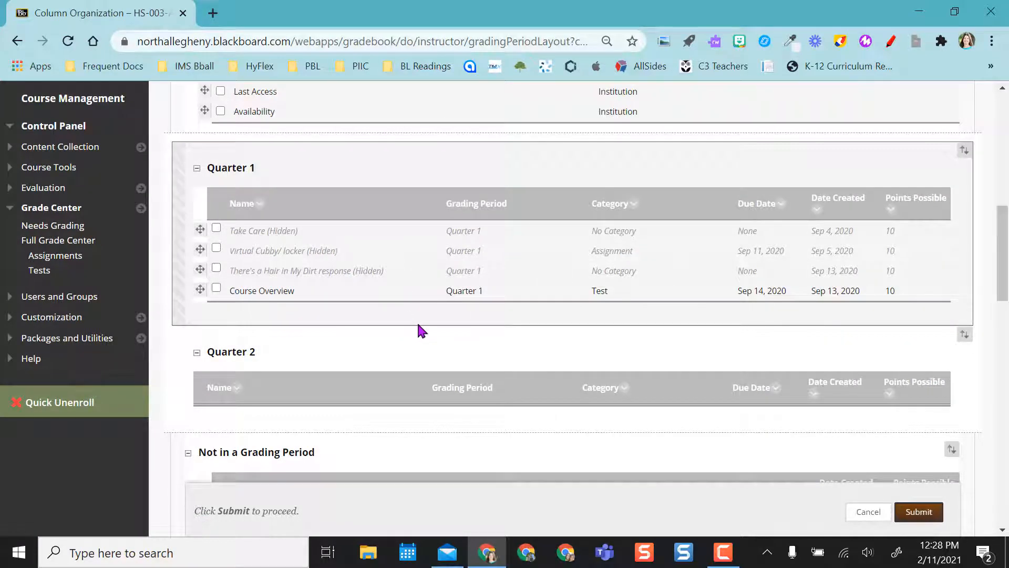
Assign the footprint lab, Footprint expressive art, lorax, Let's go fishing and LORAX TRUAX columns to Quarter 2 and submit the column organization.
scroll(418, 325, "down", 8)
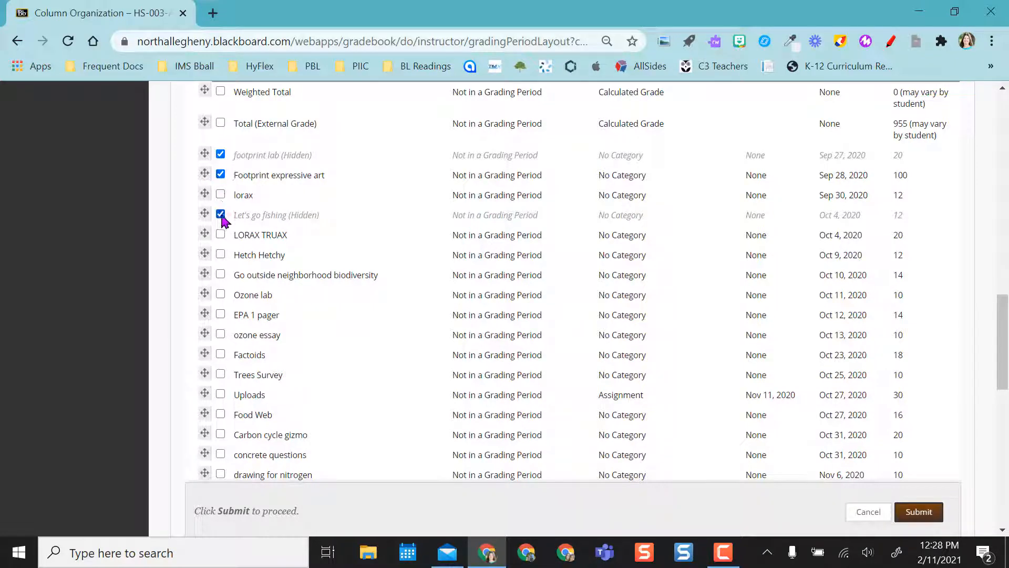
left_click(220, 194)
left_click(220, 234)
scroll(365, 239, "up", 2)
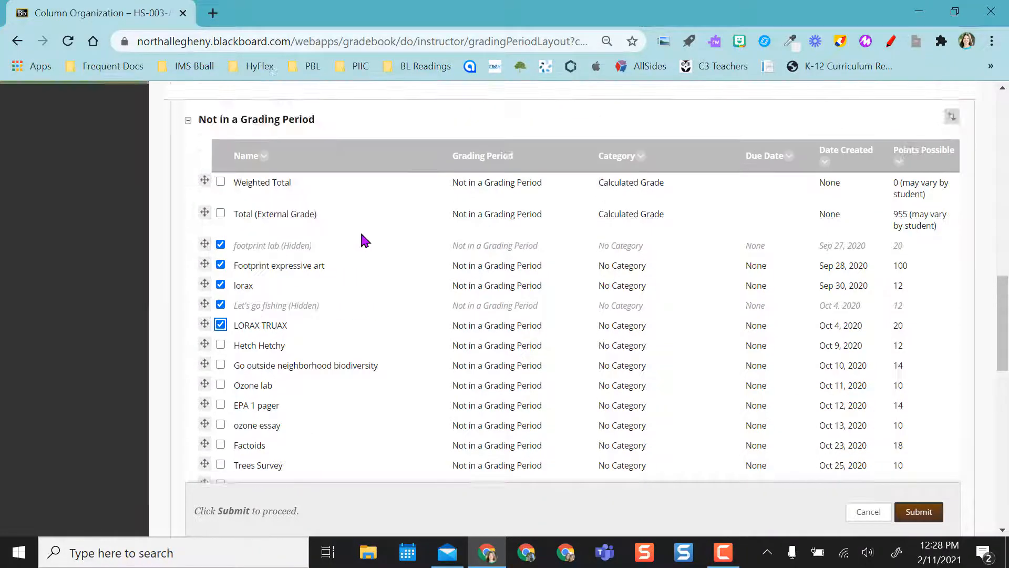
scroll(361, 241, "up", 12)
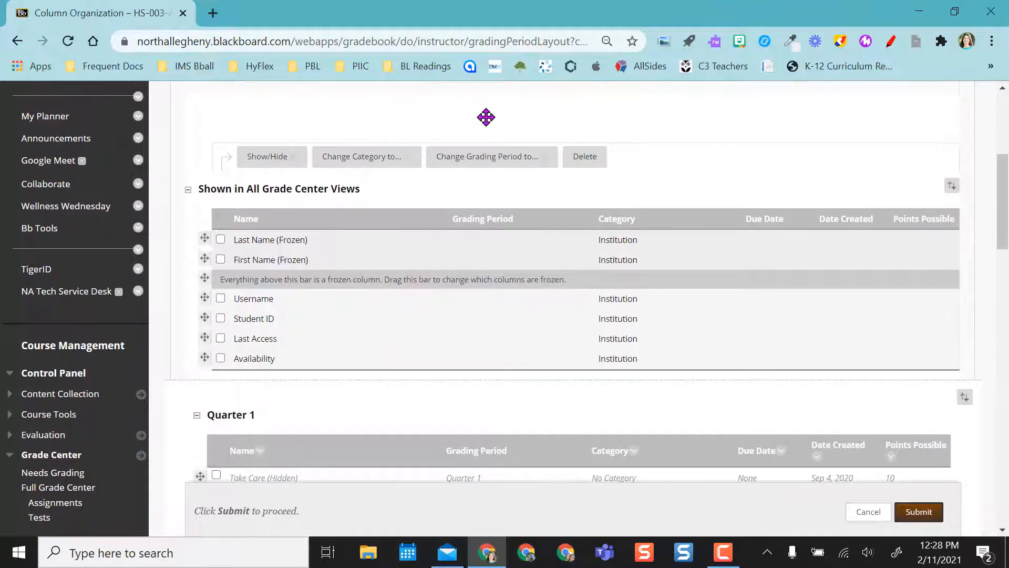
left_click(486, 157)
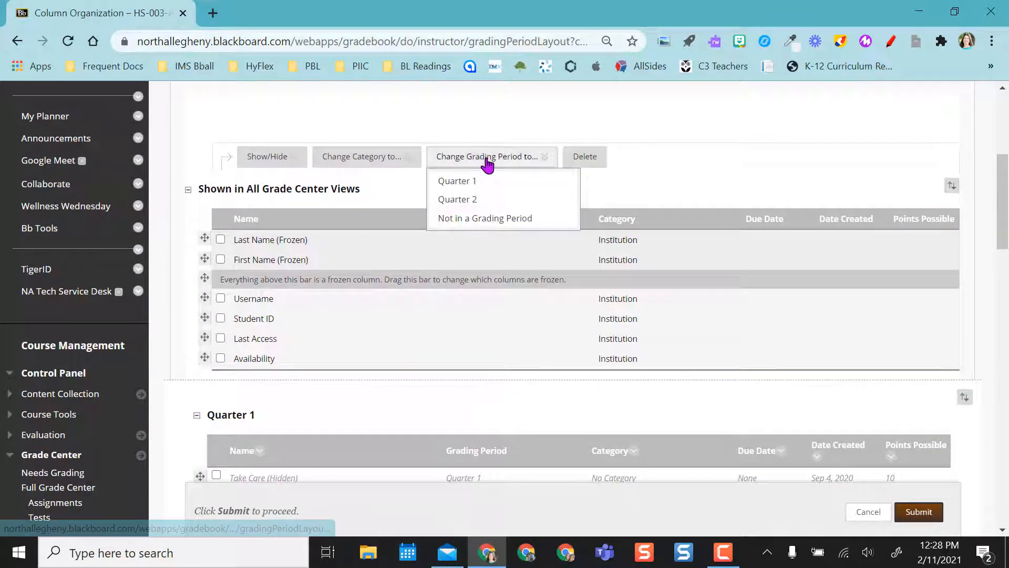
left_click(467, 201)
scroll(570, 349, "down", 6)
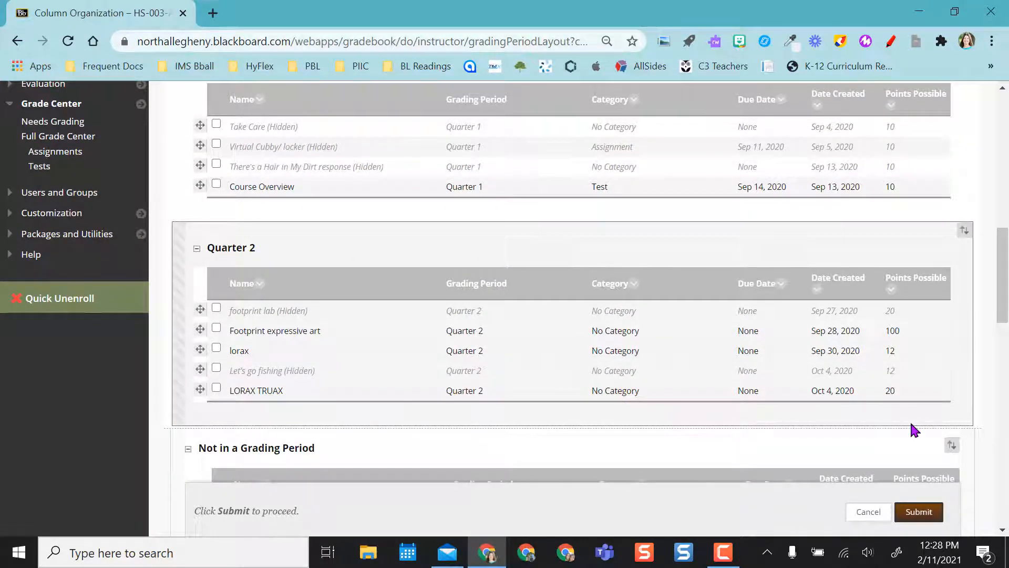
left_click(920, 514)
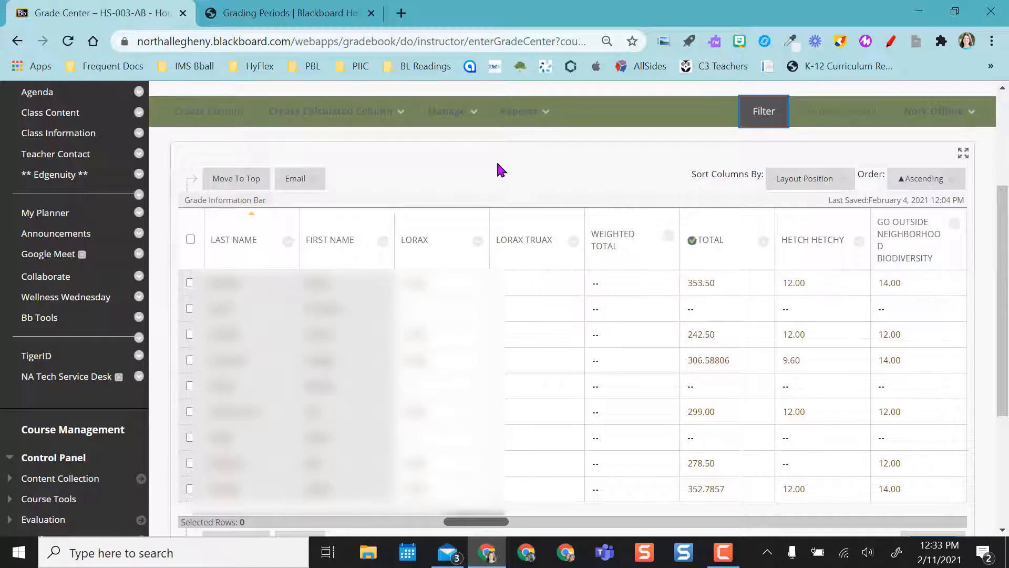
Filter the Grade Center so the current view shows only the Quarter 1 grading period.
left_click(761, 117)
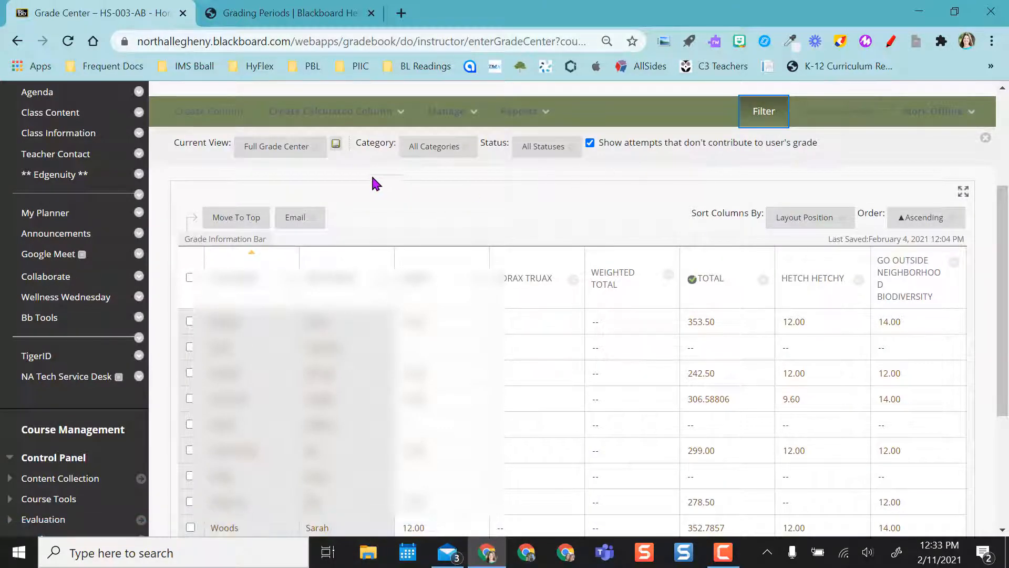
left_click(314, 150)
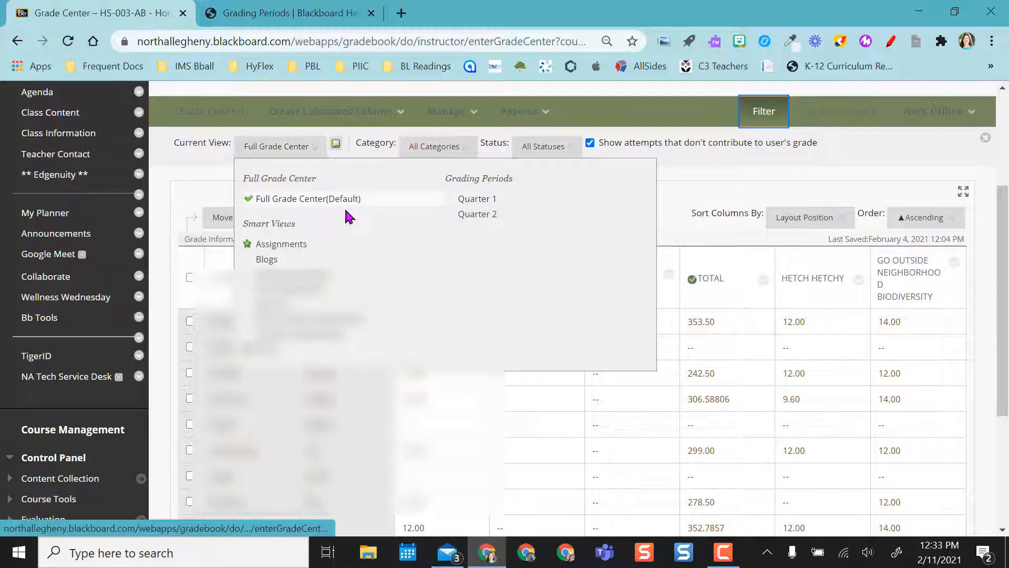
left_click(478, 199)
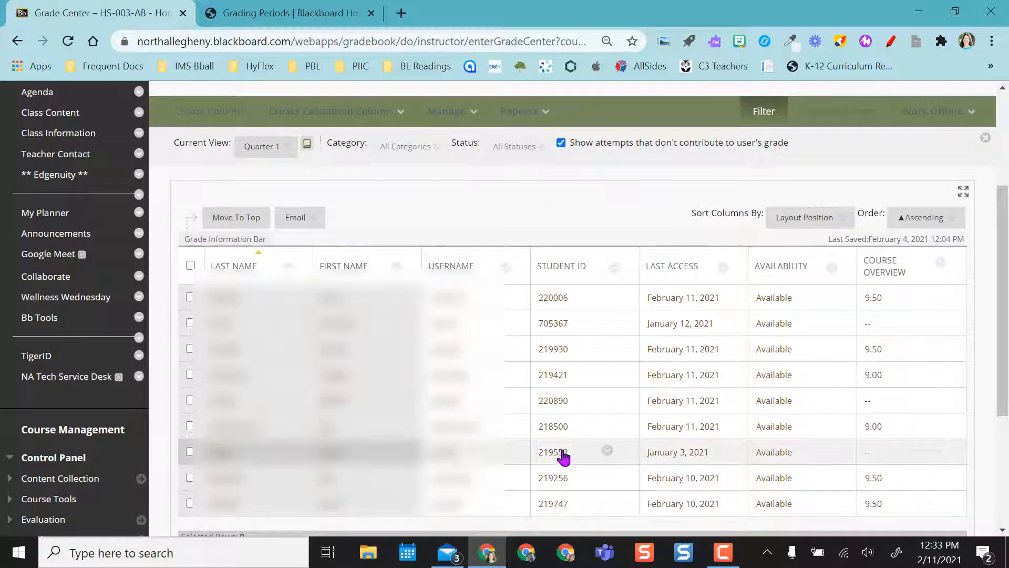
left_click_drag(1005, 212, 1005, 225)
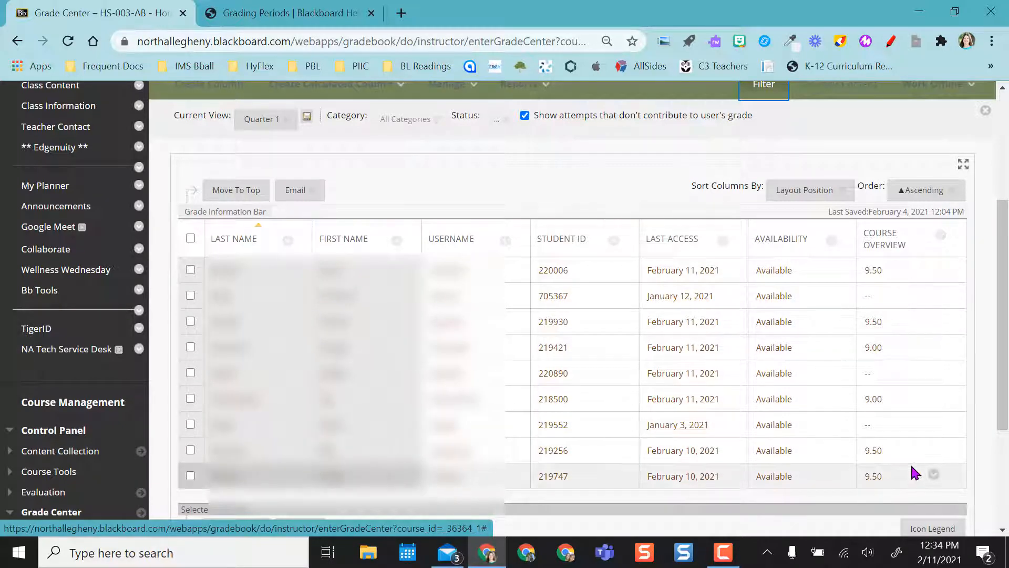
Filter the Grade Center to show only the Quarter 2 grading period and view its remaining columns.
left_click(792, 190)
left_click(271, 120)
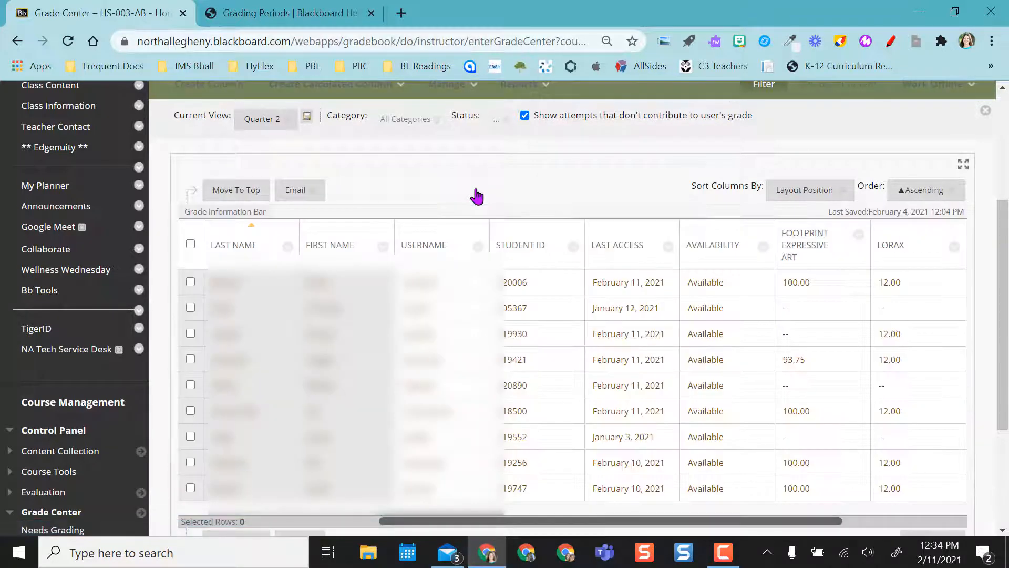
left_click_drag(679, 524, 775, 516)
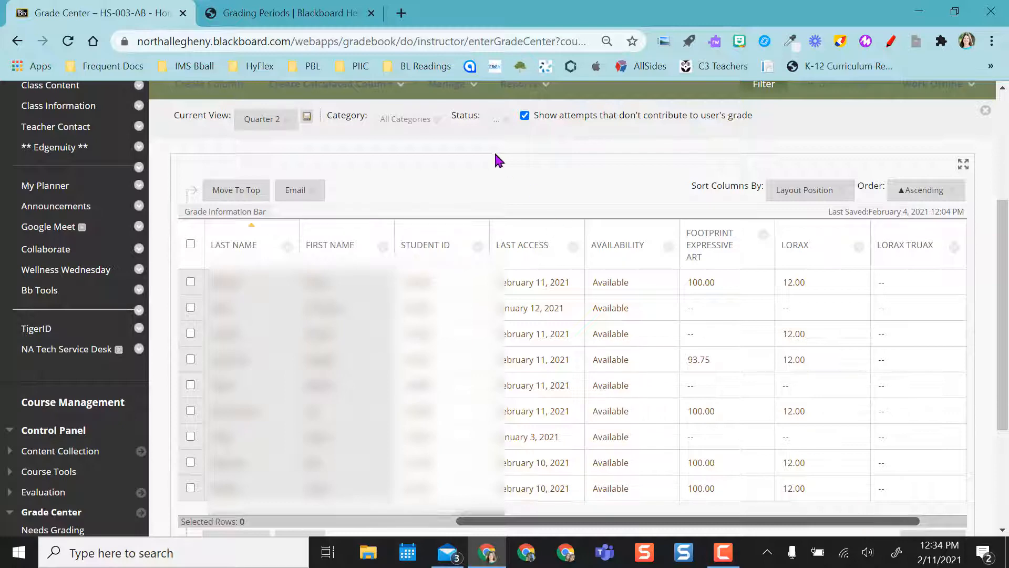
Review the list of grading periods on the Grading Periods page and return to the Grade Center.
scroll(494, 153, "up", 1)
left_click(450, 132)
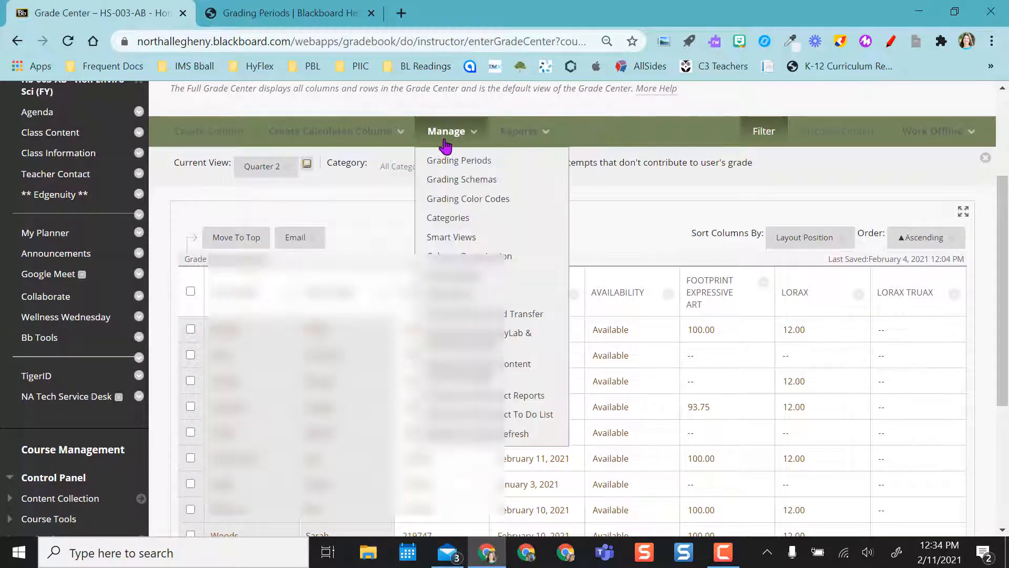
left_click(454, 162)
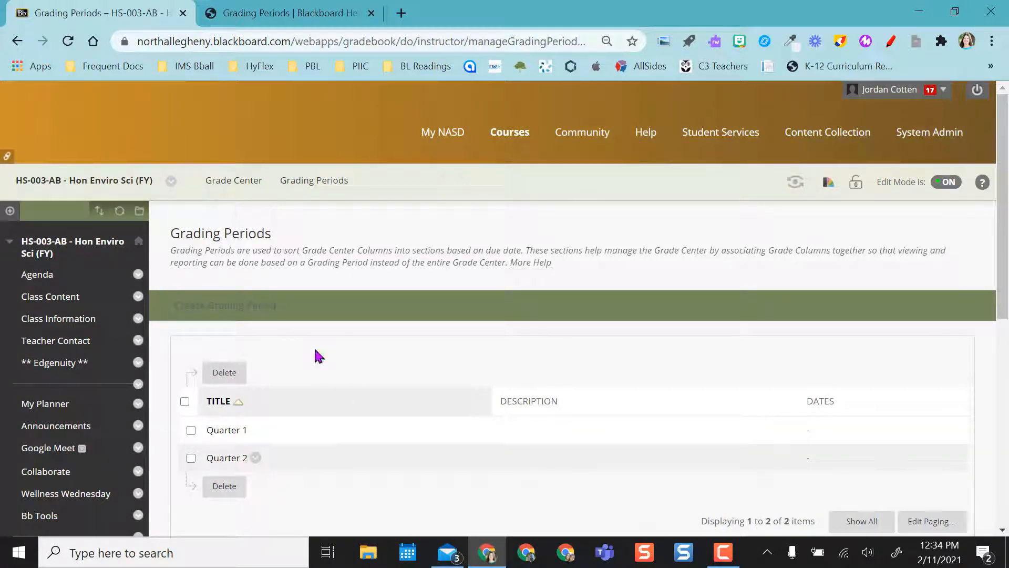
left_click(241, 186)
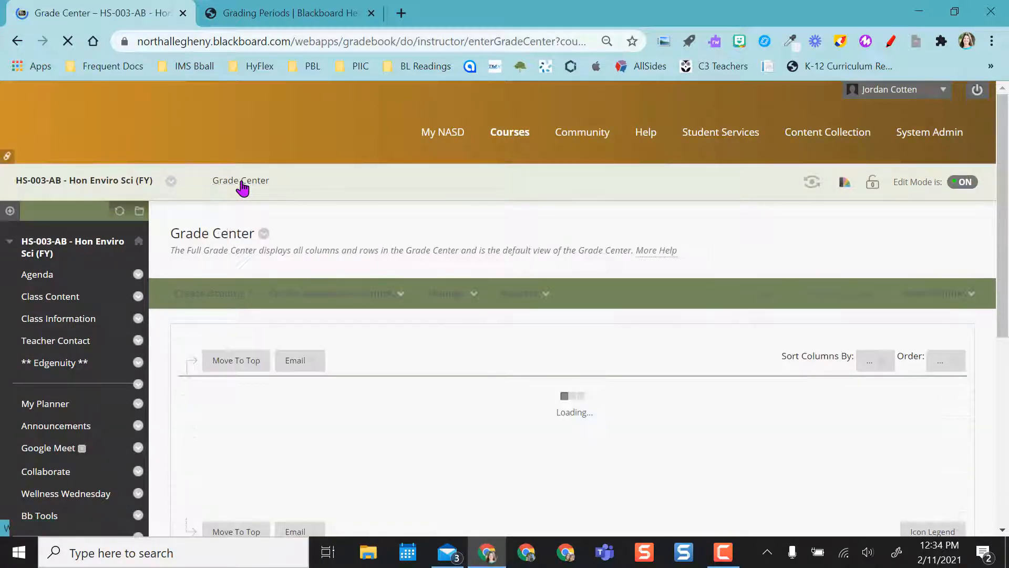
In Column Organization, select the Go outside neighborhood biodiversity, Ozone lab and EPA 1 pager columns and bring up the grading period choices.
left_click(463, 297)
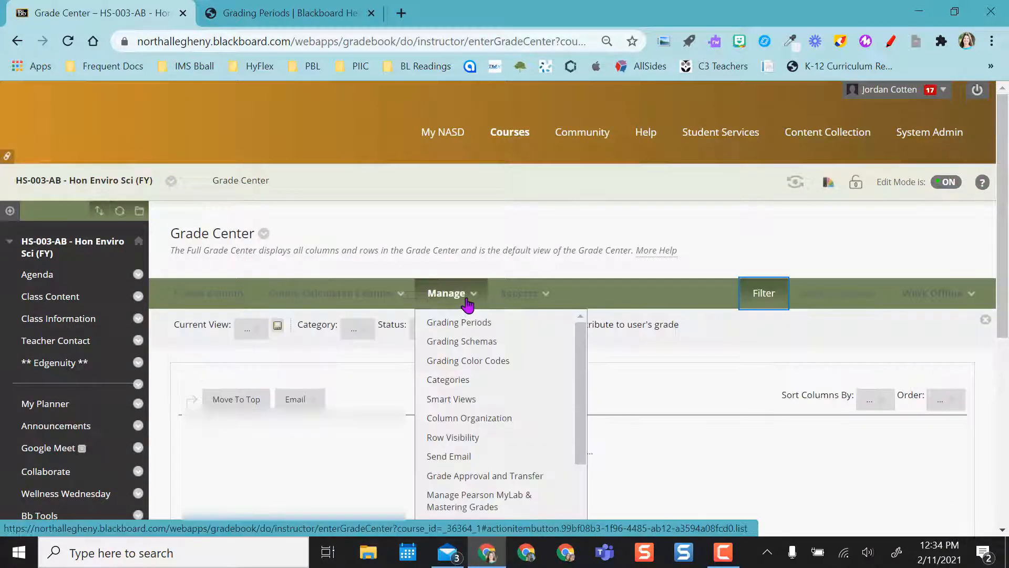
left_click(479, 418)
scroll(483, 420, "down", 15)
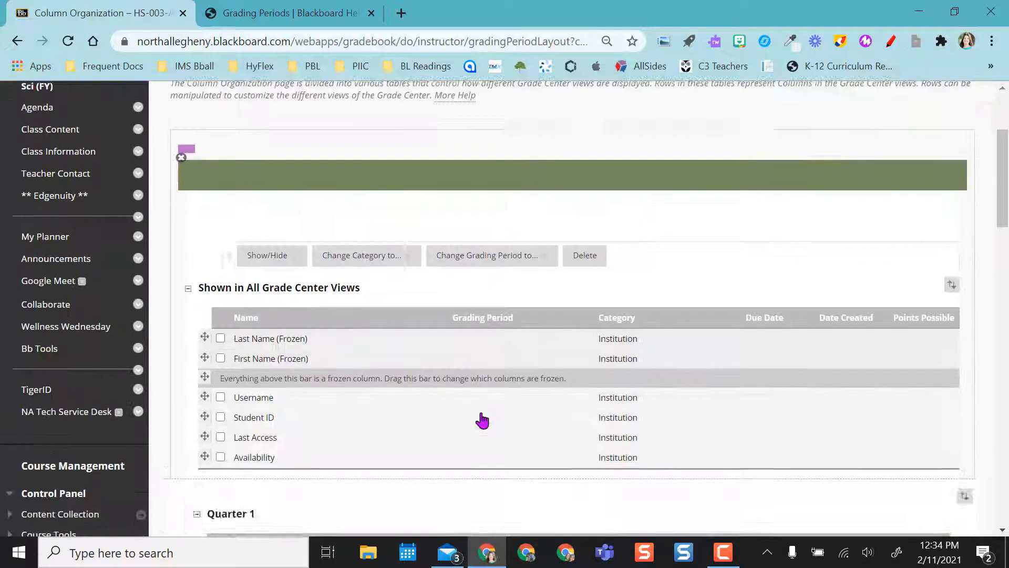
scroll(483, 421, "down", 1)
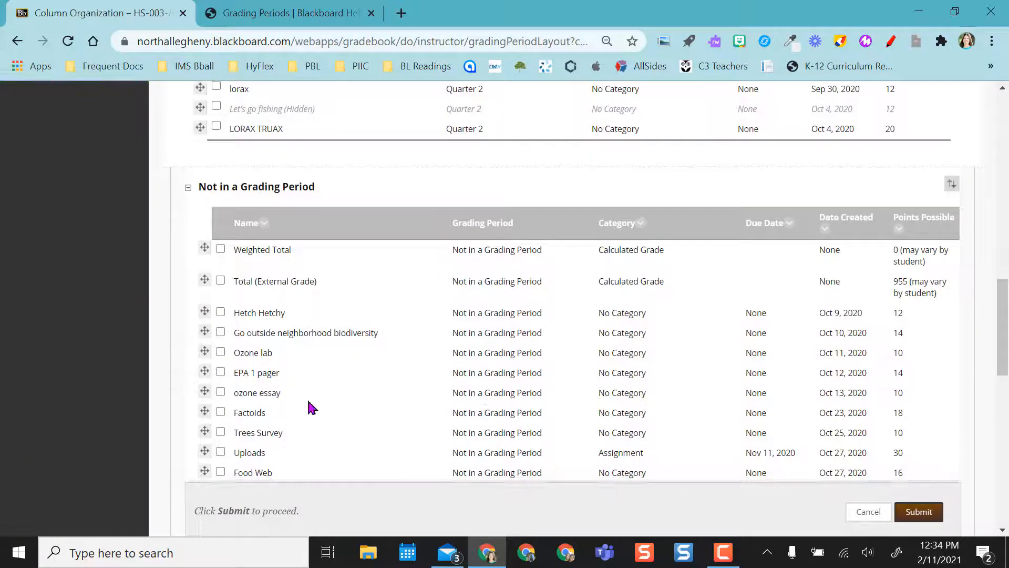
left_click(220, 372)
scroll(379, 361, "up", 15)
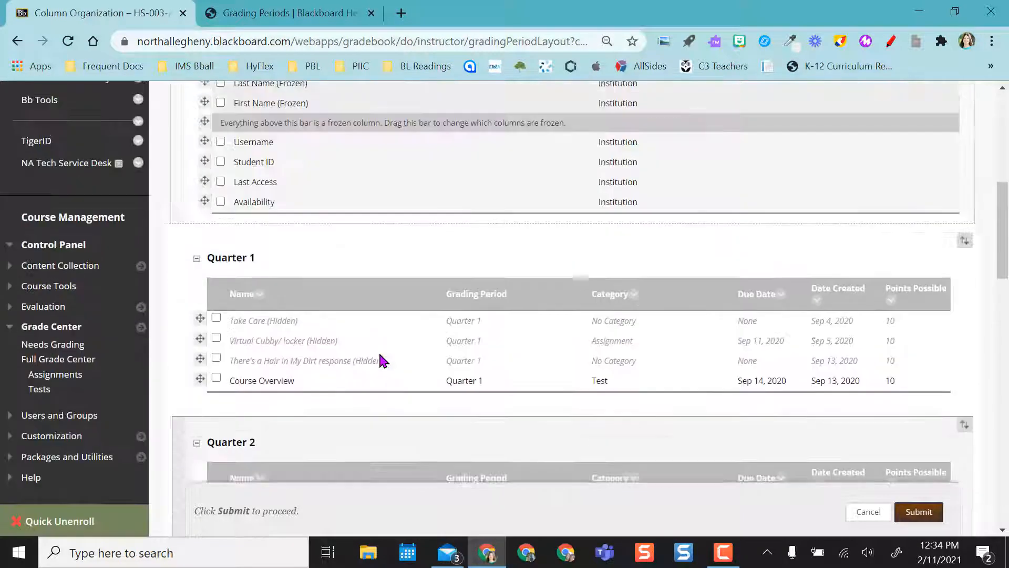
scroll(382, 361, "up", 5)
left_click(491, 245)
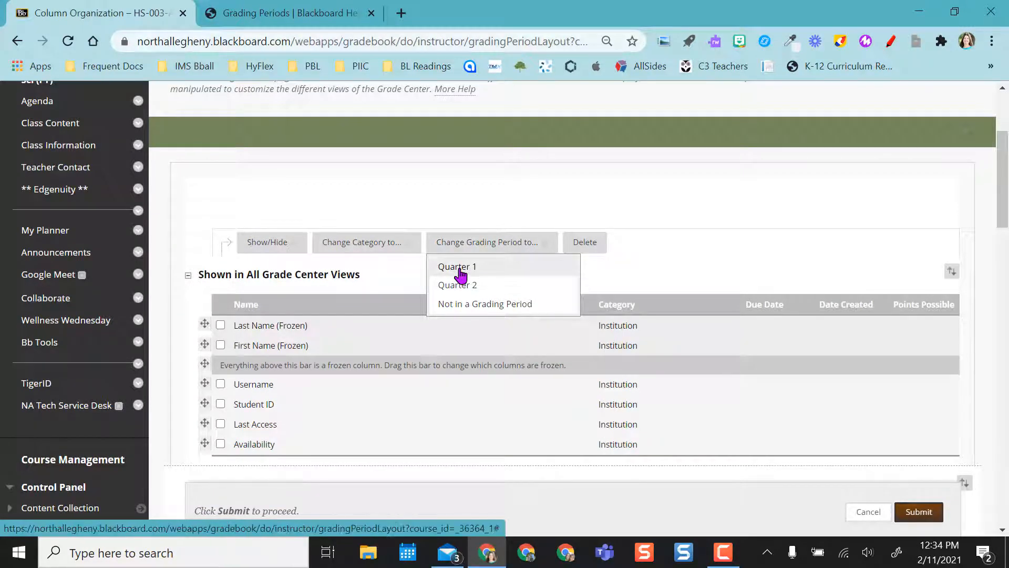
Add all Quarter 1 columns to the selection and change the selected columns to Not in a Grading Period.
scroll(435, 371, "down", 7)
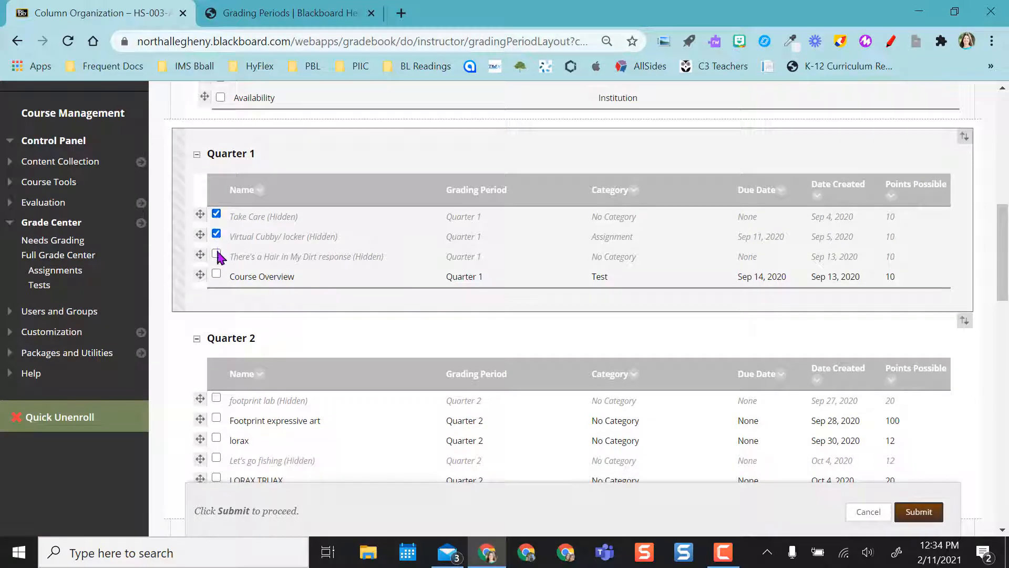
scroll(299, 251, "up", 8)
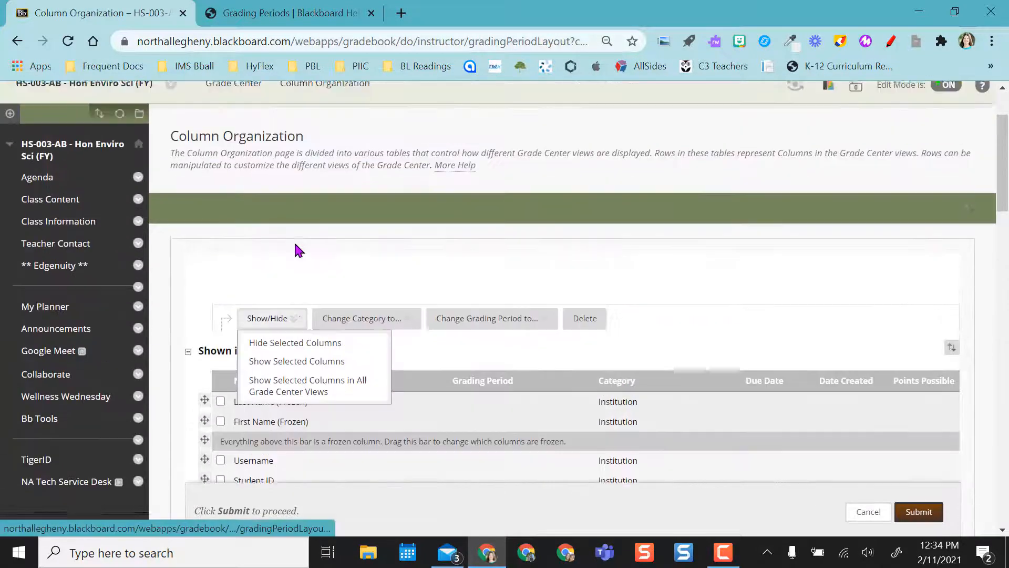
mouse_move(503, 336)
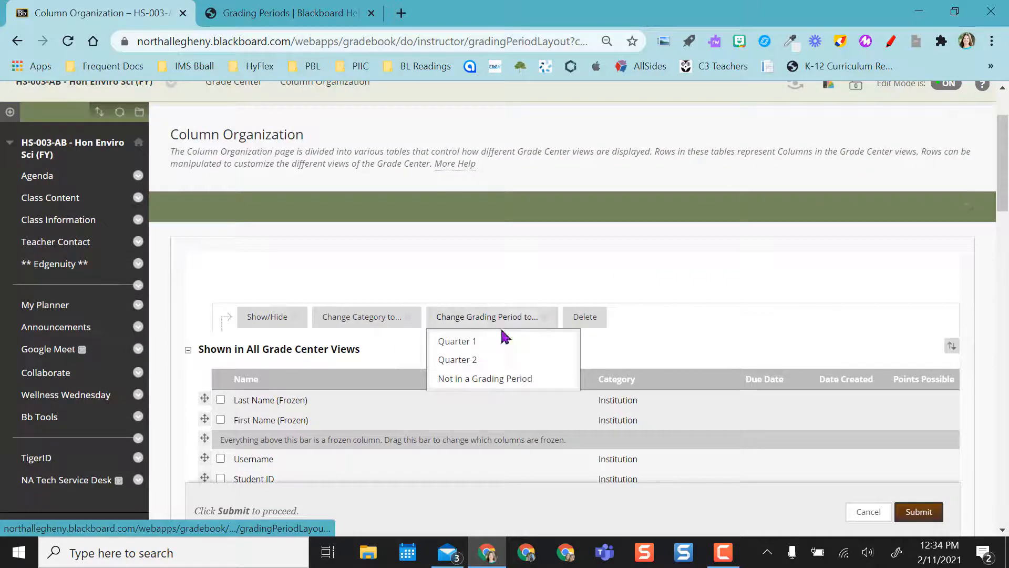
left_click(492, 378)
Move Course Overview directly below Total (External Grade) in the Not in a Grading Period list and submit the column organization.
scroll(493, 381, "down", 6)
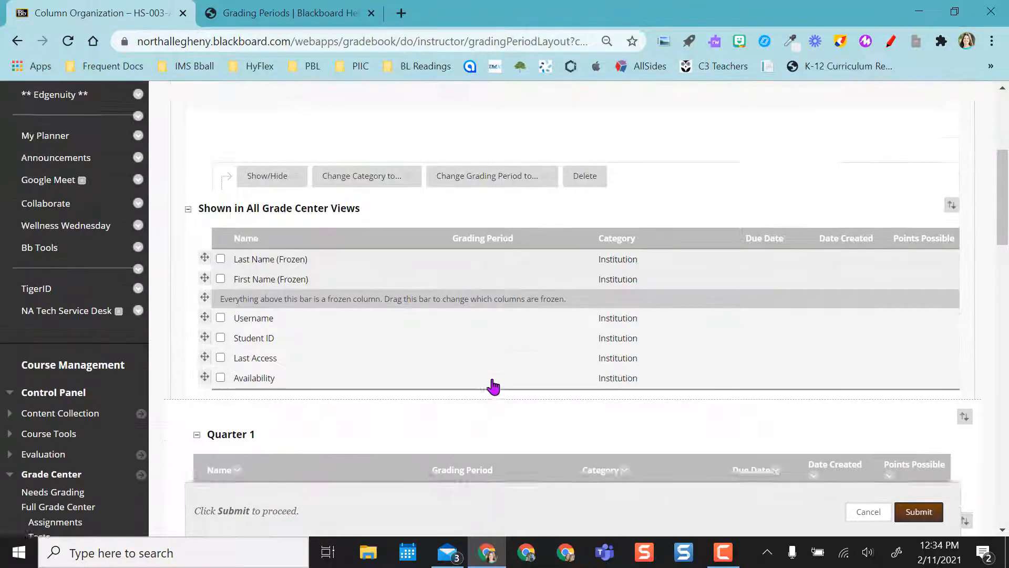
scroll(494, 387, "down", 2)
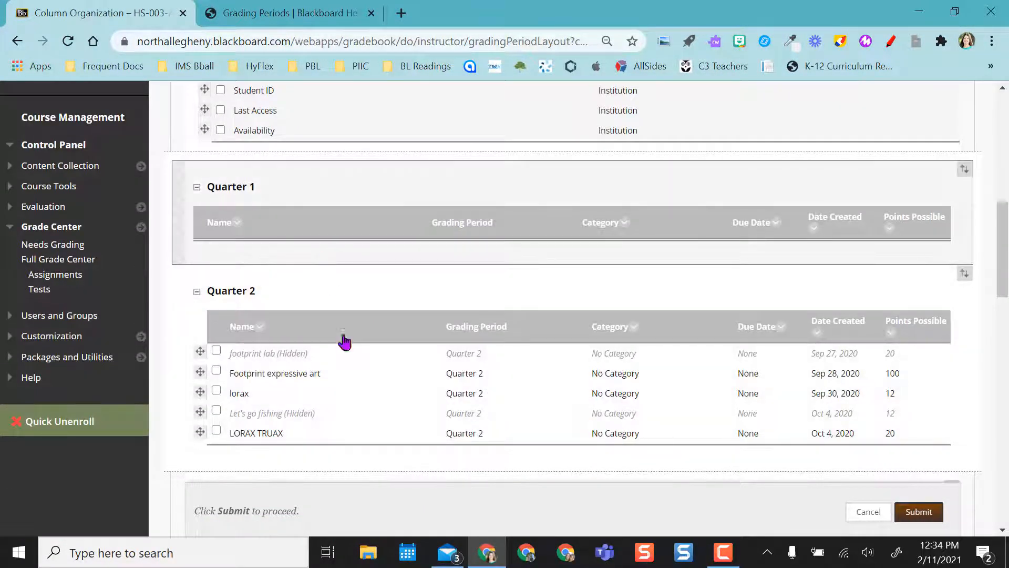
scroll(347, 347, "down", 2)
scroll(367, 402, "down", 4)
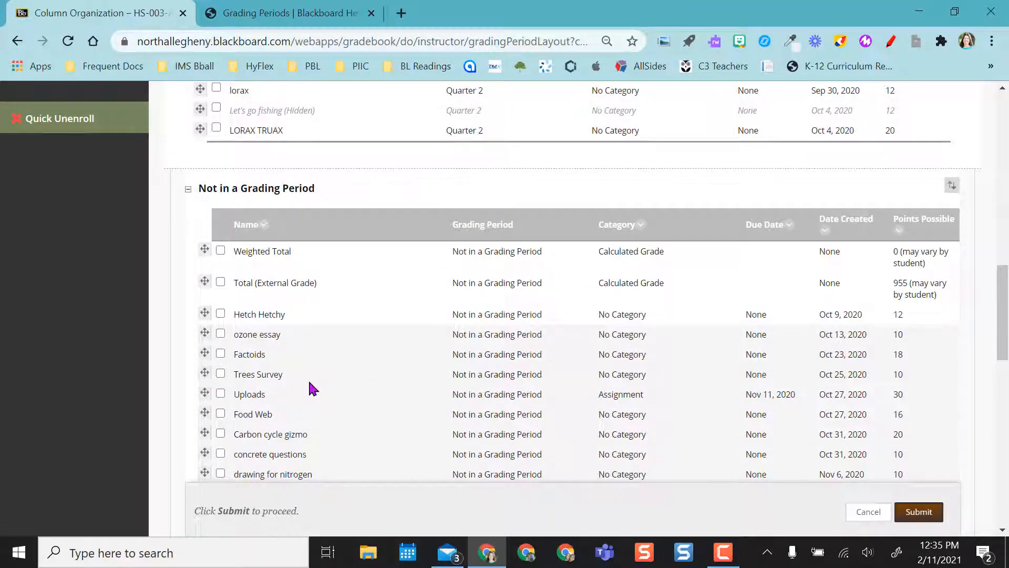
scroll(309, 383, "down", 15)
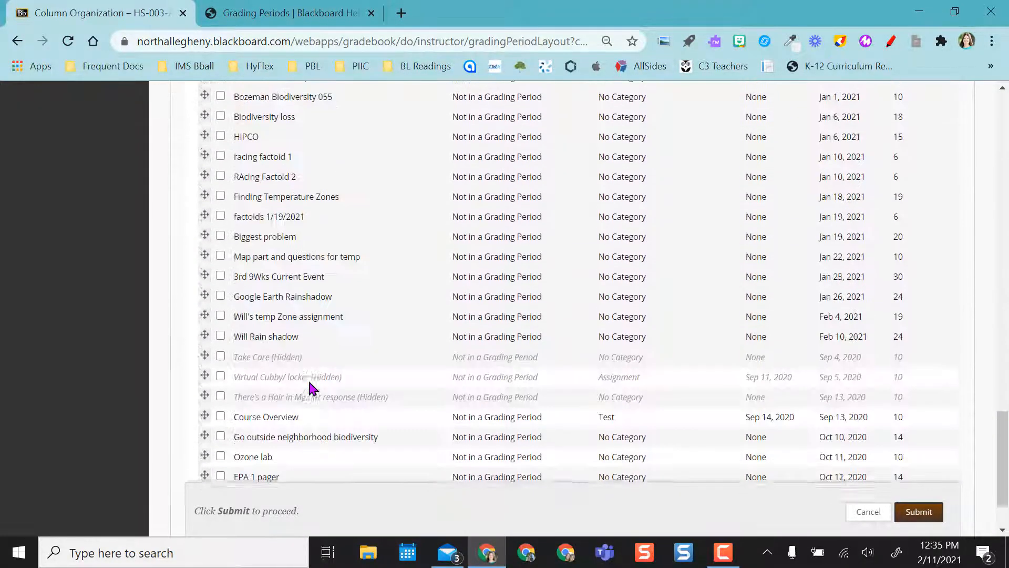
scroll(308, 378, "down", 2)
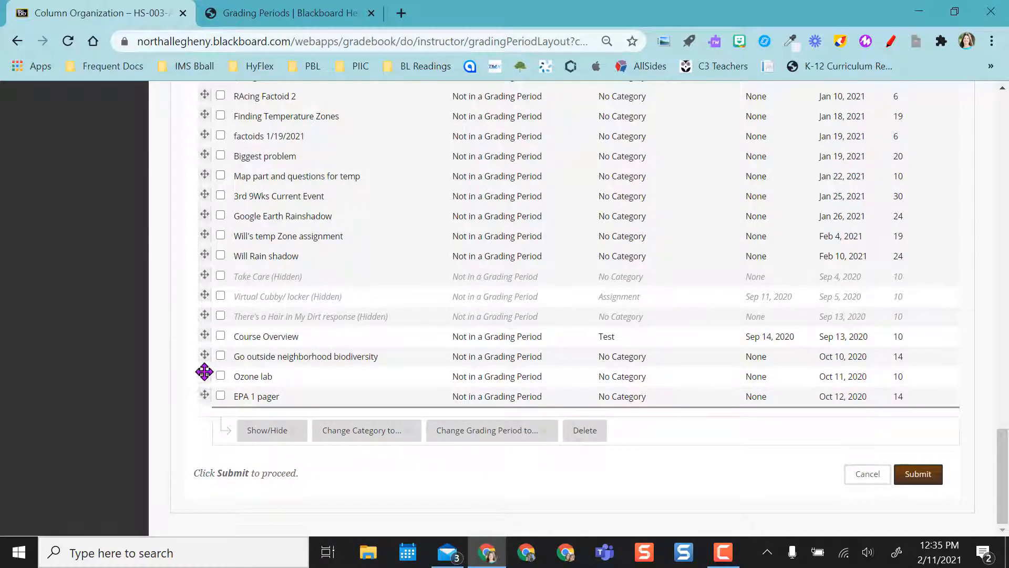
left_click_drag(205, 336, 225, 223)
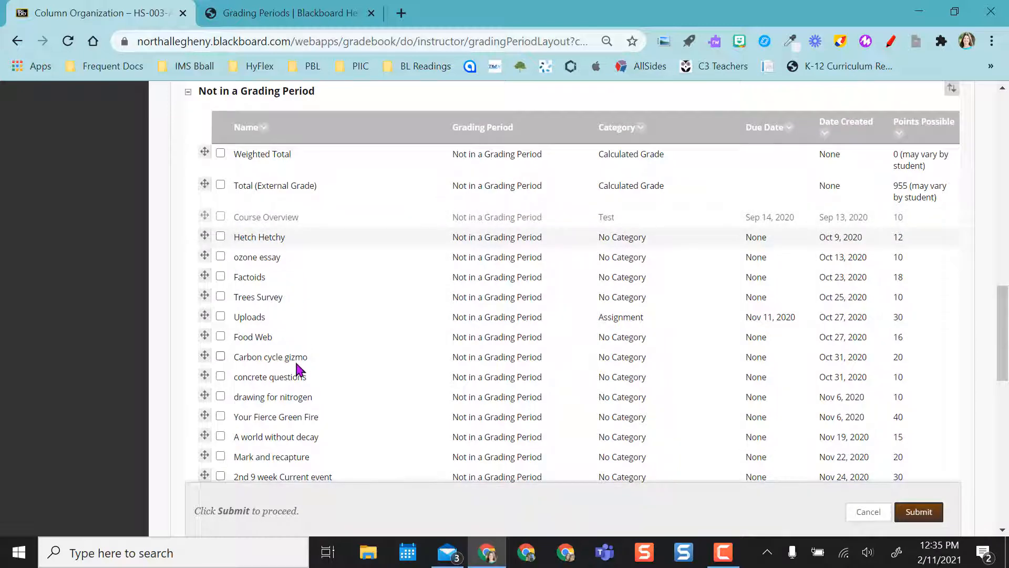
scroll(294, 359, "up", 5)
scroll(296, 363, "up", 1)
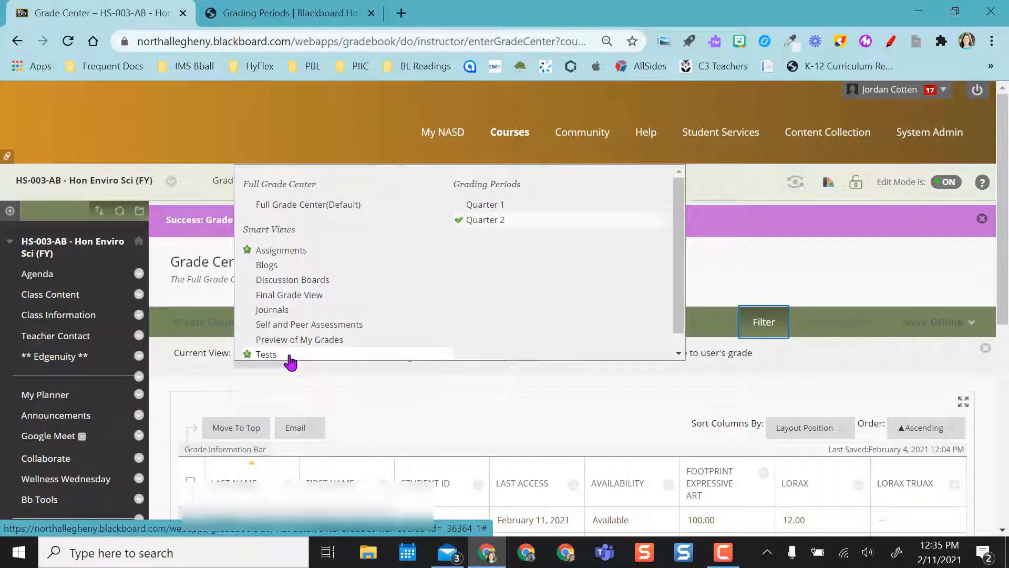
Switch the current Grade Center view to Full Grade Center(Default) and look over the grade table.
left_click(675, 361)
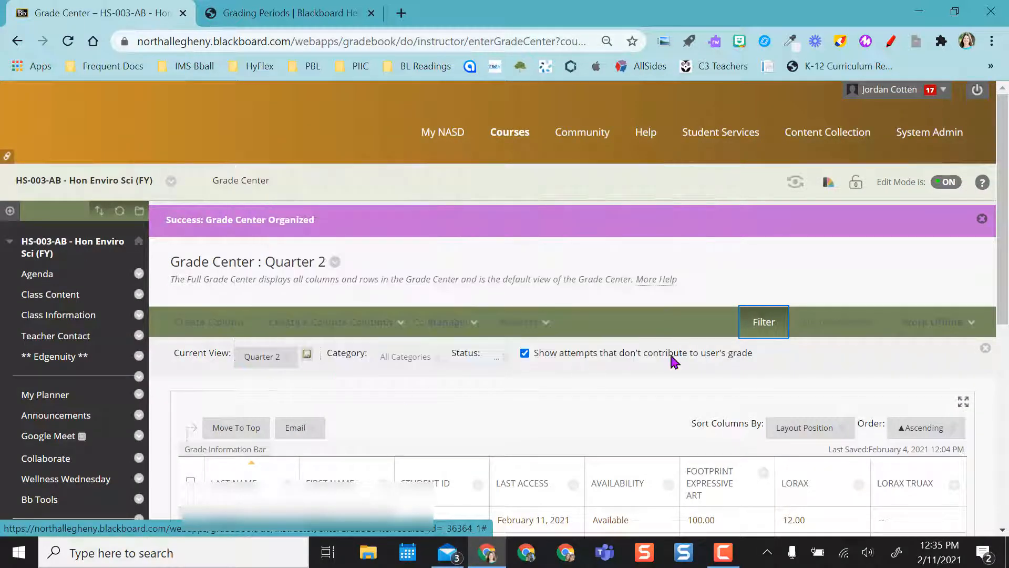
left_click(281, 364)
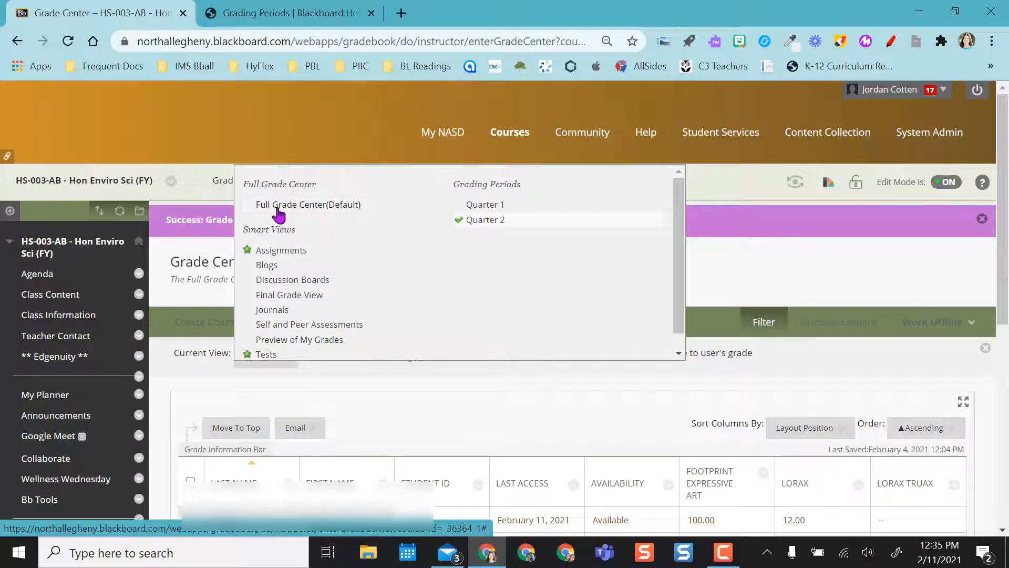
left_click(279, 205)
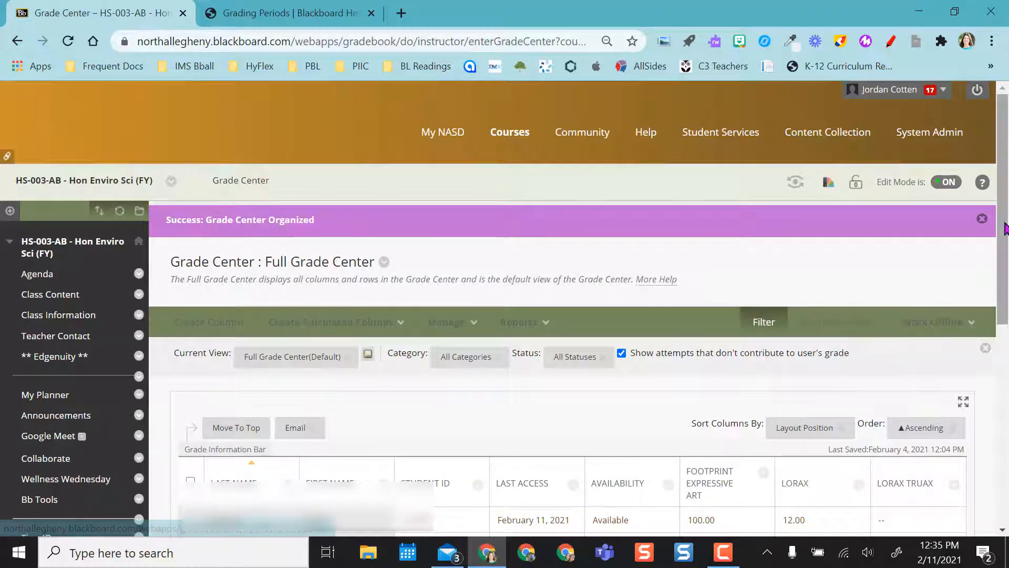
left_click_drag(1004, 217, 1005, 288)
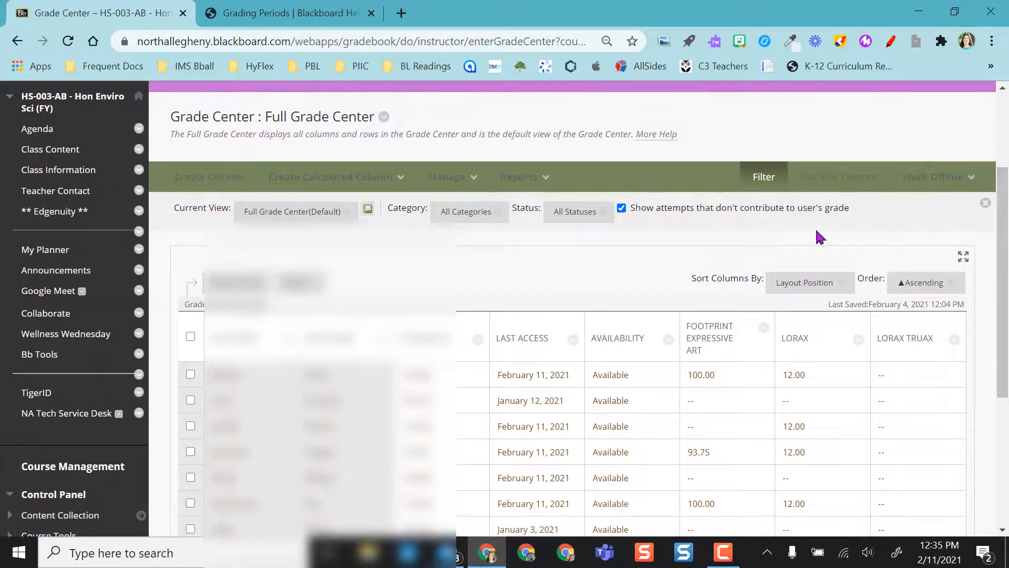